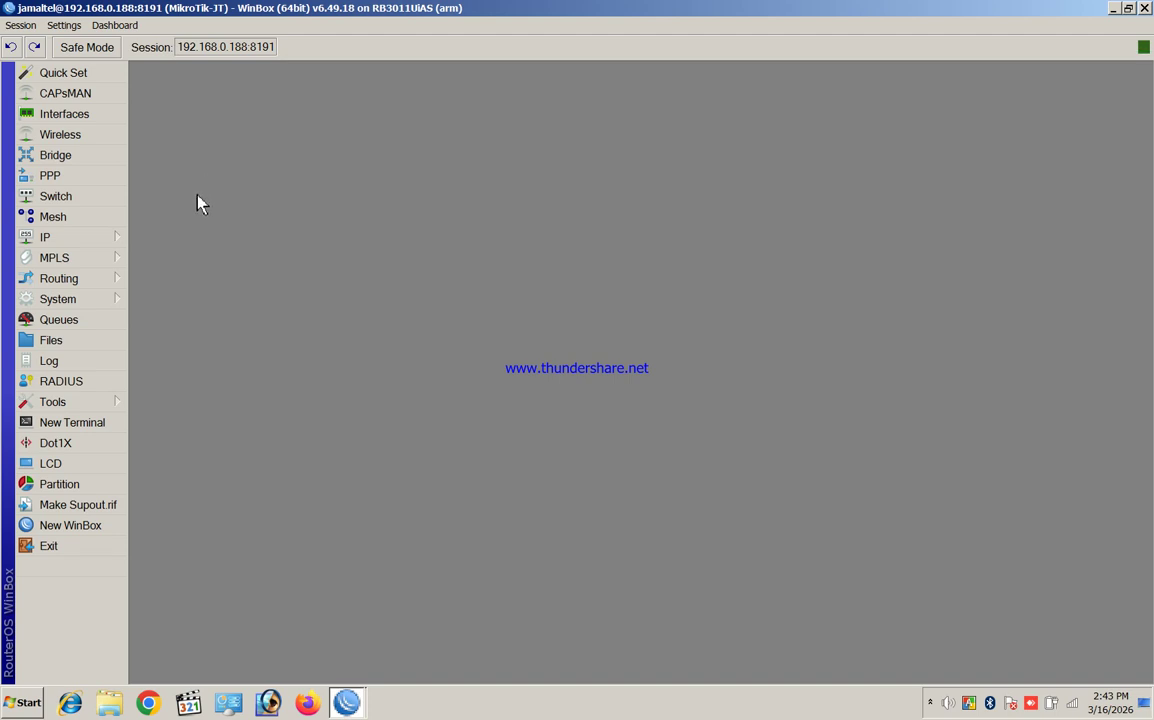
pyautogui.click(930, 703)
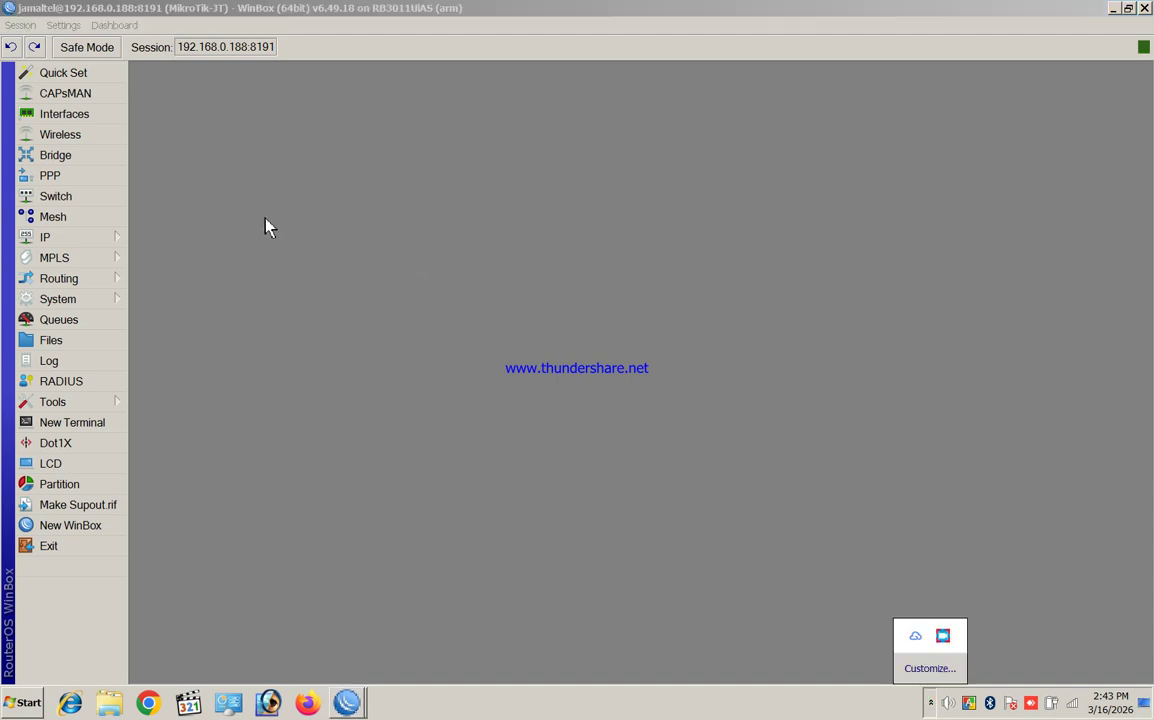
pyautogui.click(247, 134)
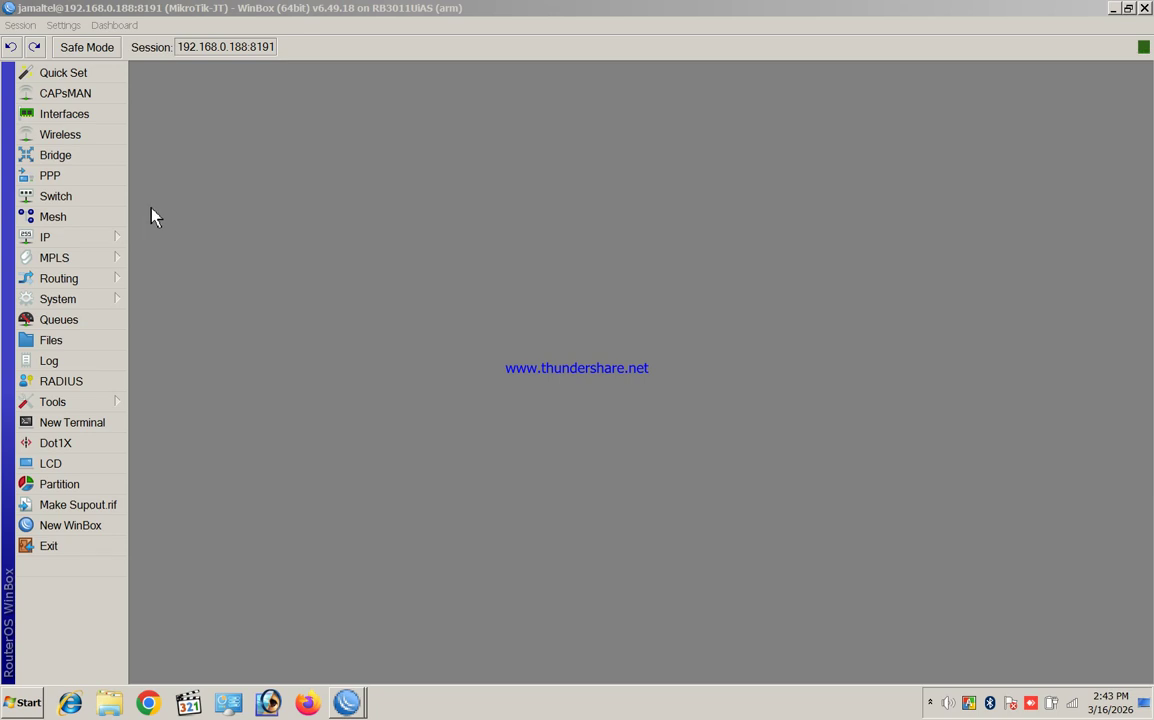
# Step: Review the router's PPP interface list and select the PPTP server binding
pyautogui.click(70, 178)
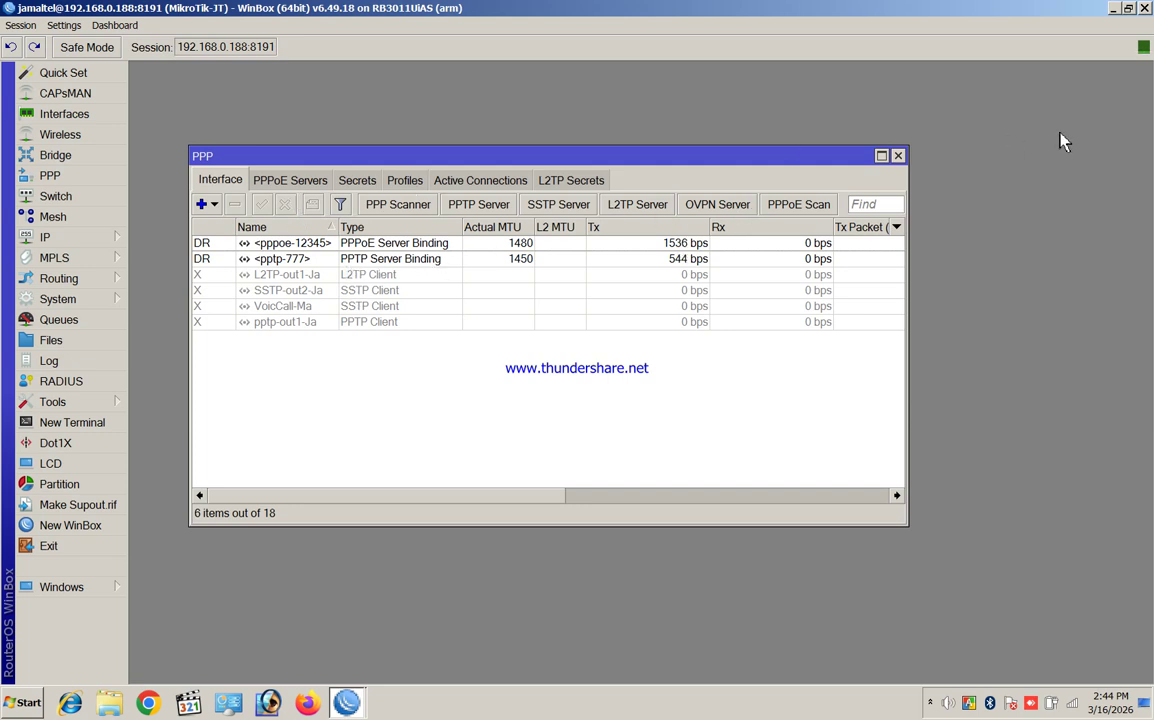
pyautogui.click(898, 157)
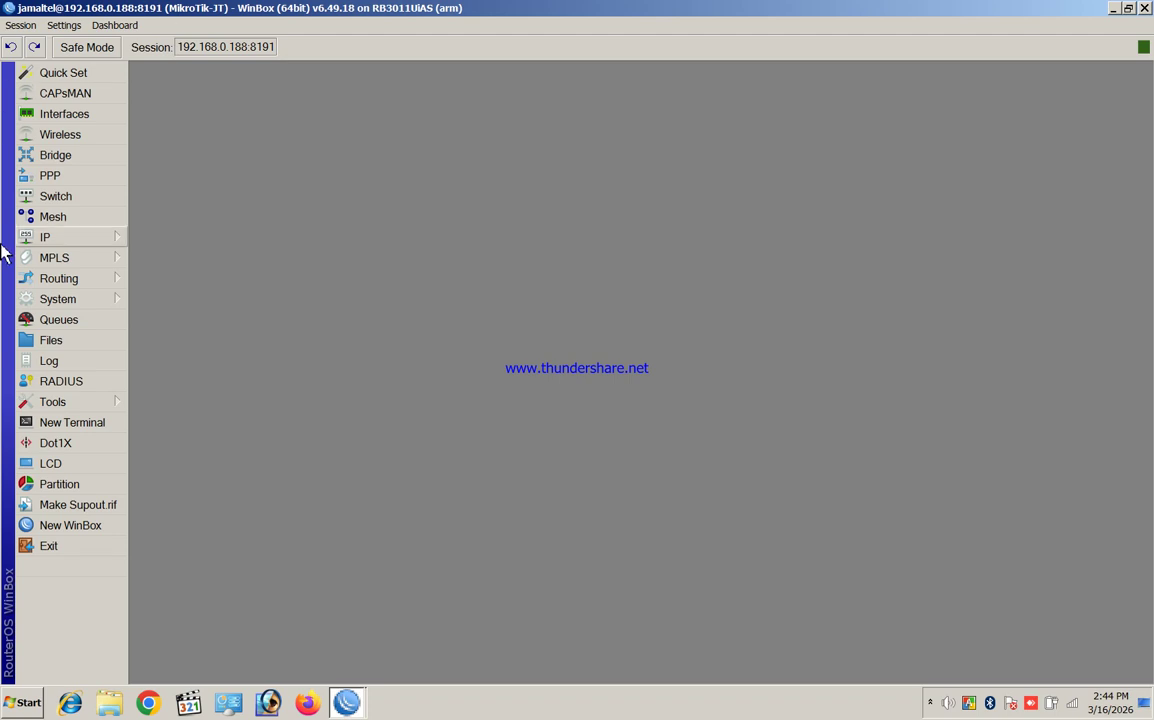
pyautogui.click(60, 180)
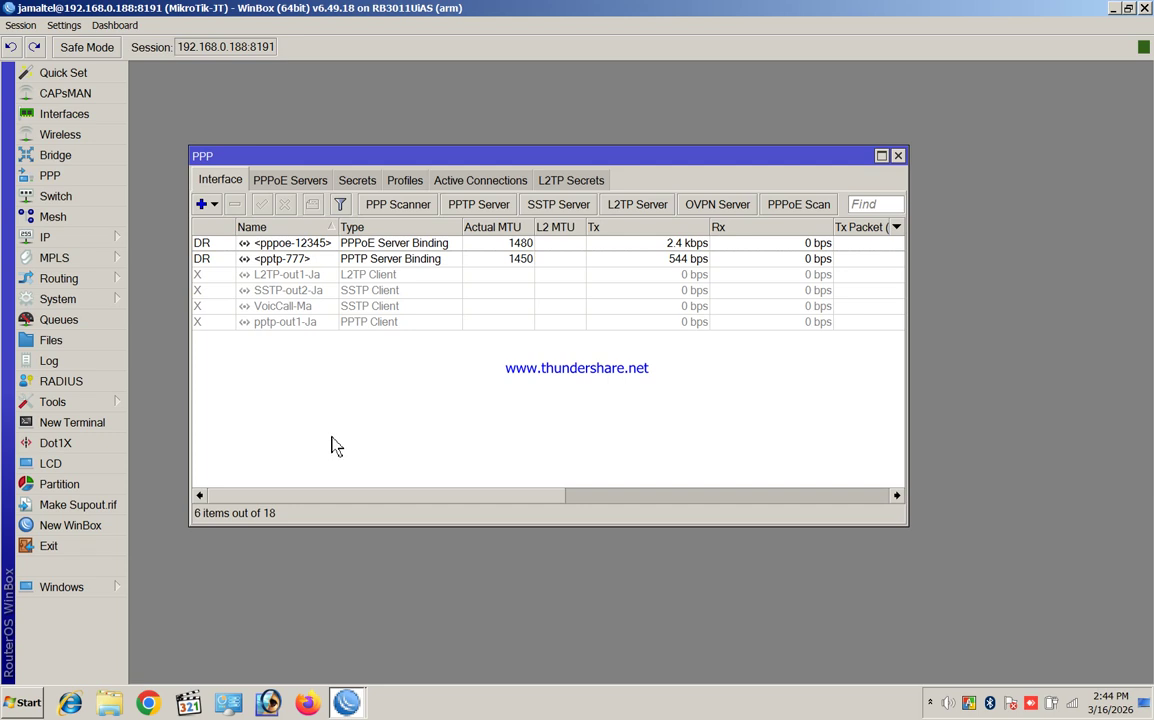
pyautogui.click(392, 262)
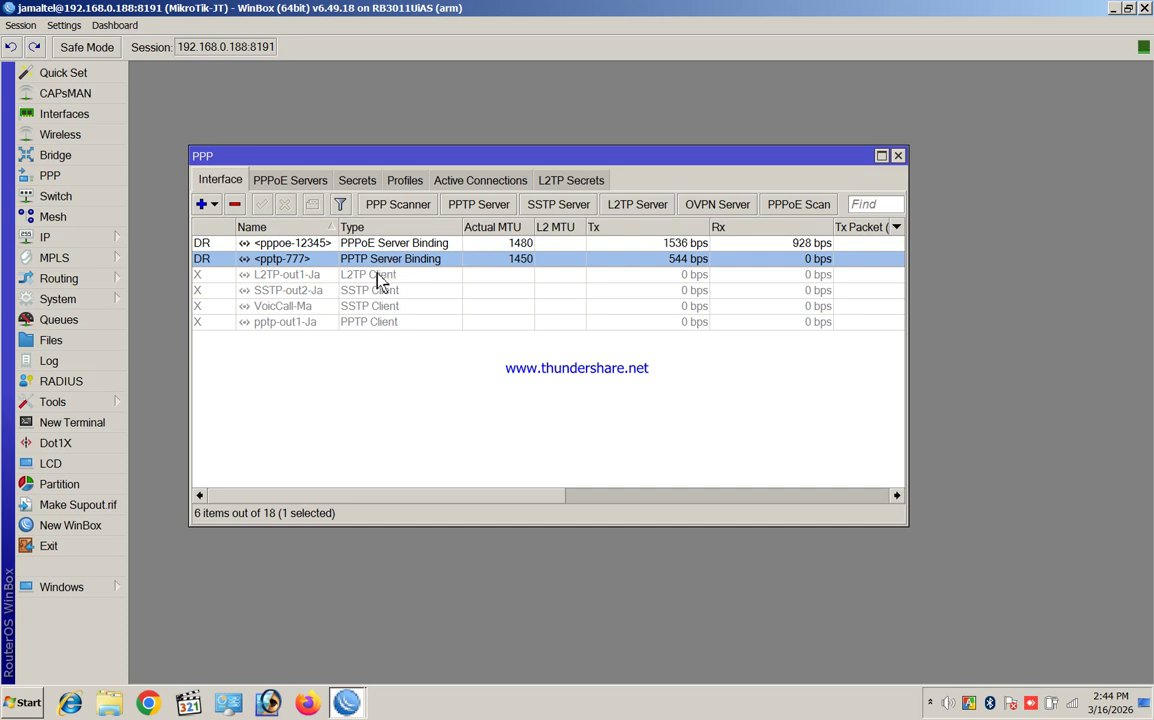
# Step: Minimize WinBox, switch to Chrome and try to load fast.com in place of the router login page
pyautogui.click(1112, 10)
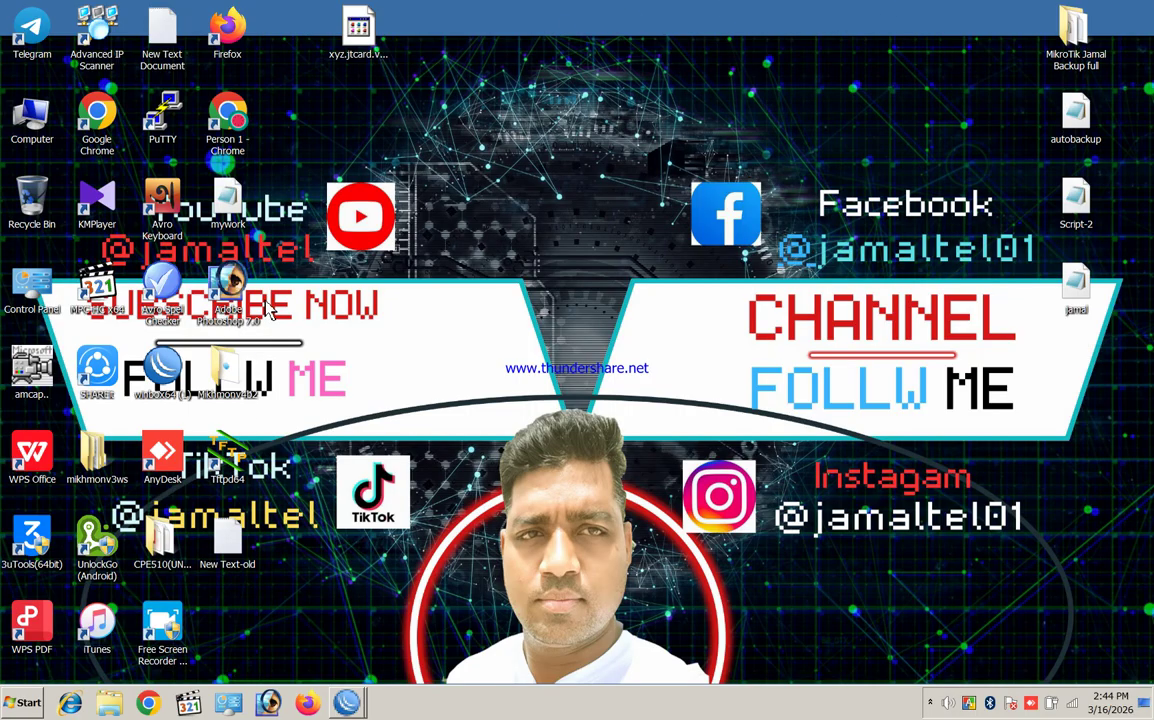
pyautogui.doubleClick(216, 112)
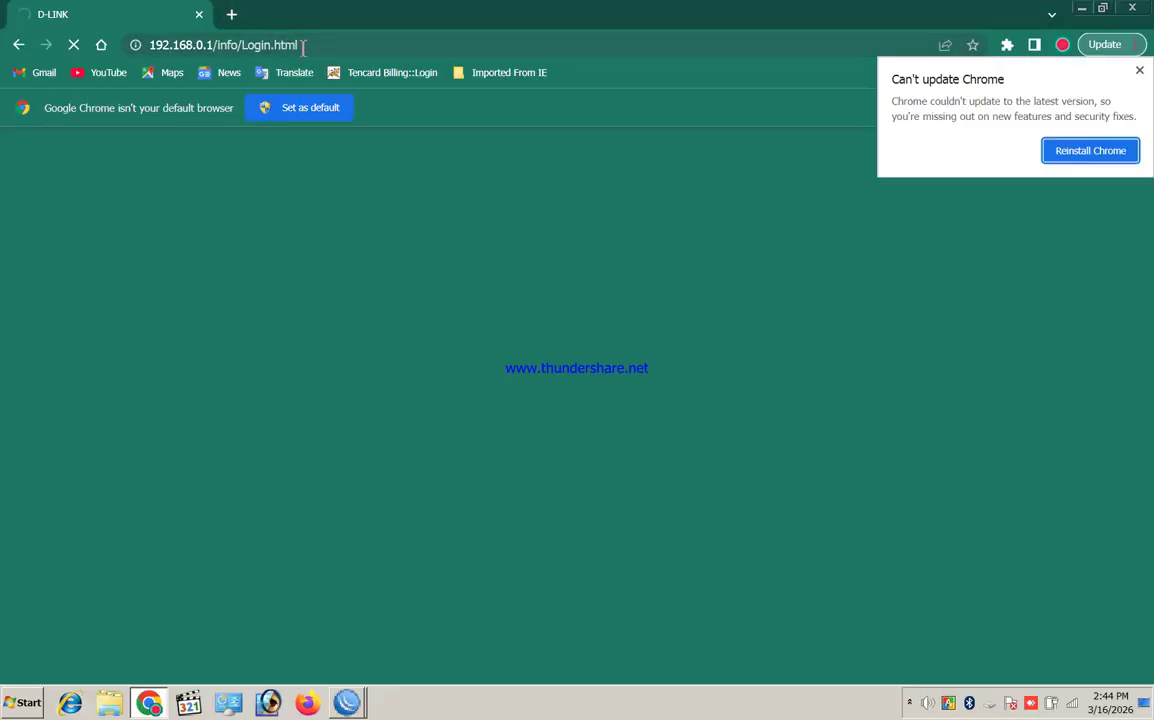
pyautogui.click(305, 46)
pyautogui.press('BackSpace')
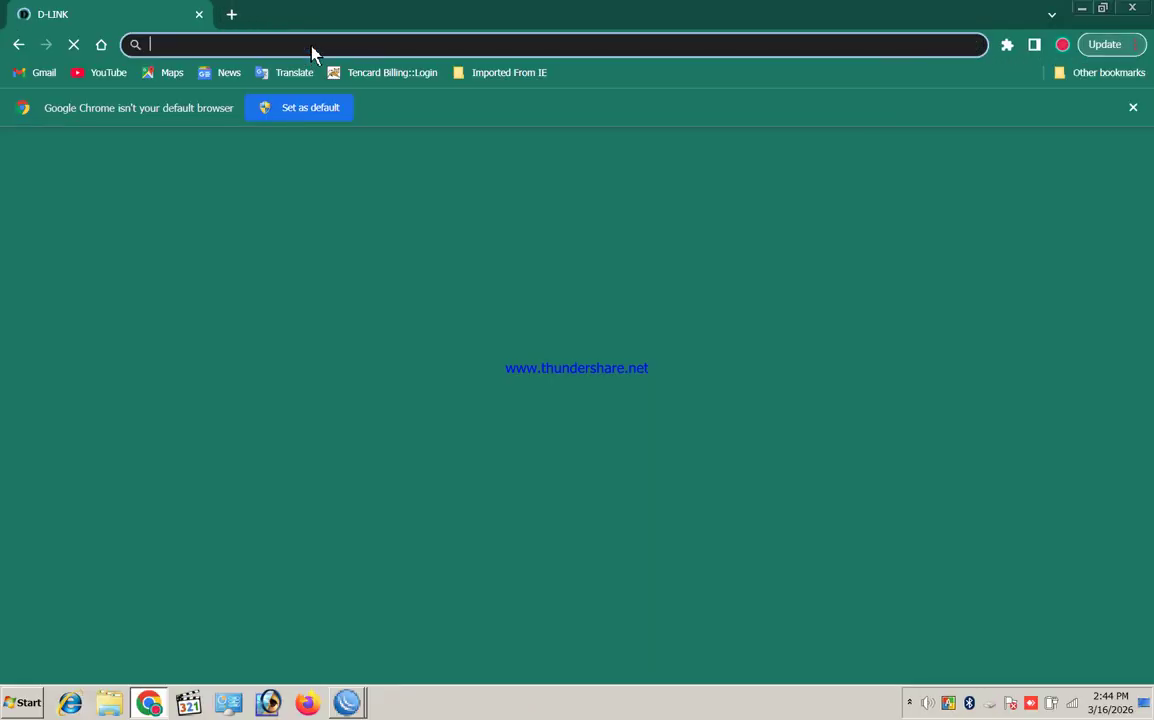
pyautogui.write('fa')
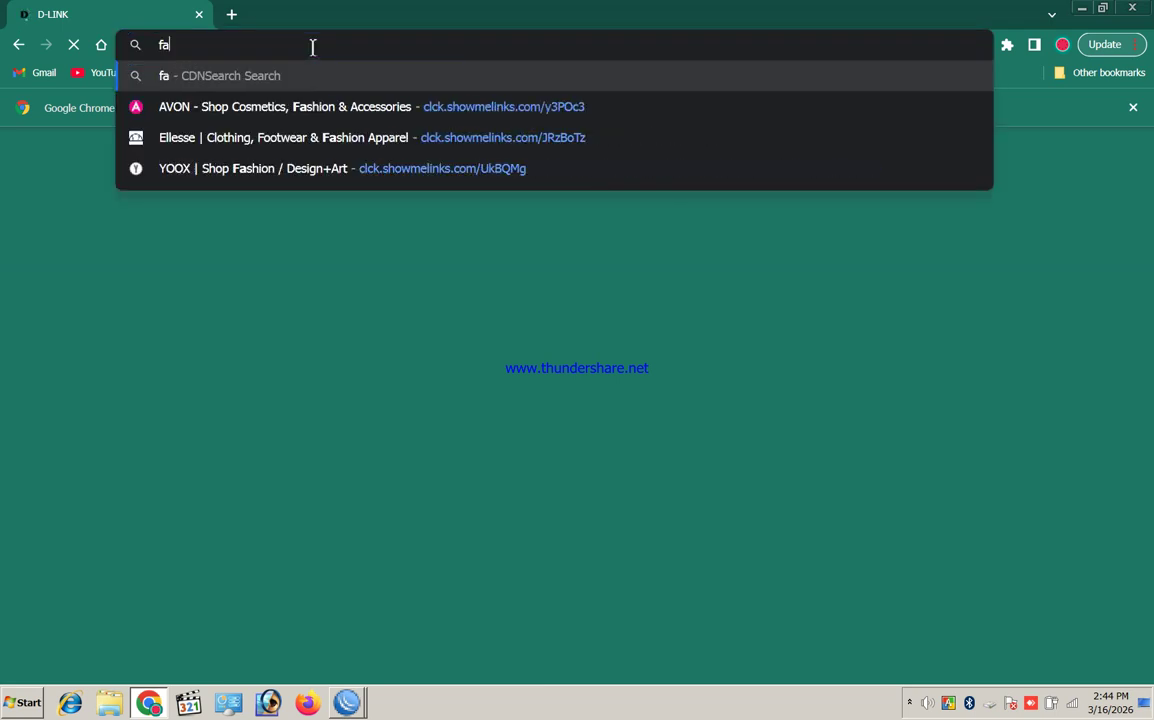
pyautogui.write('st')
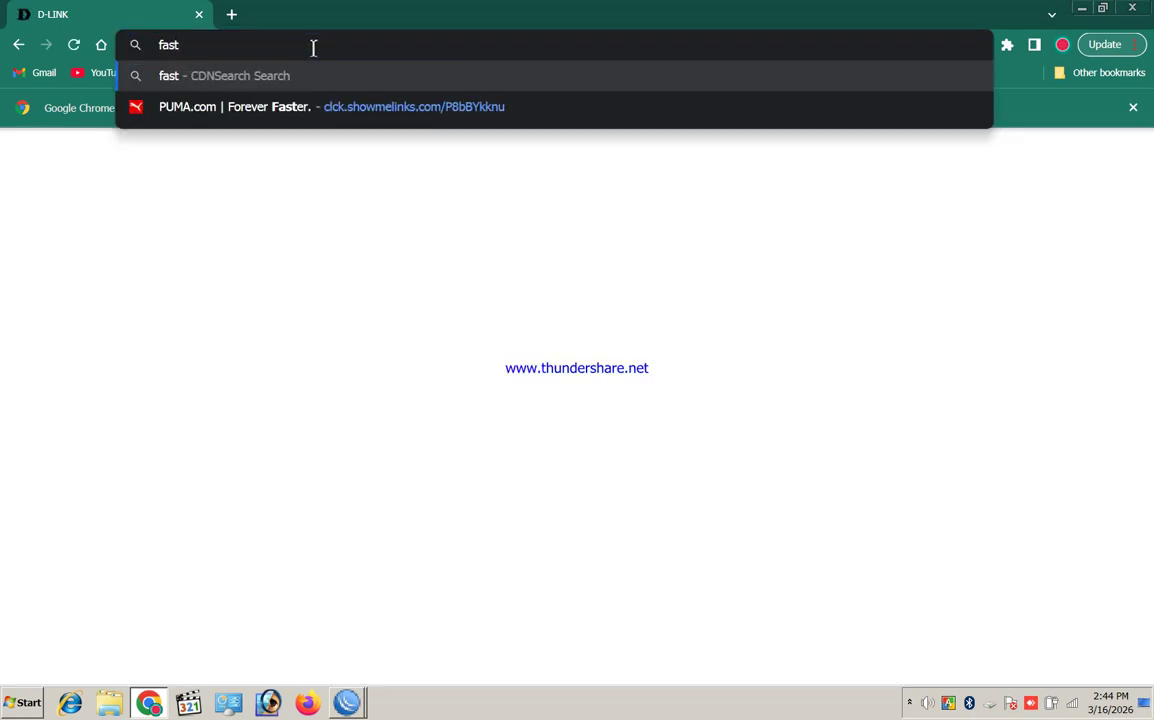
pyautogui.write('.com')
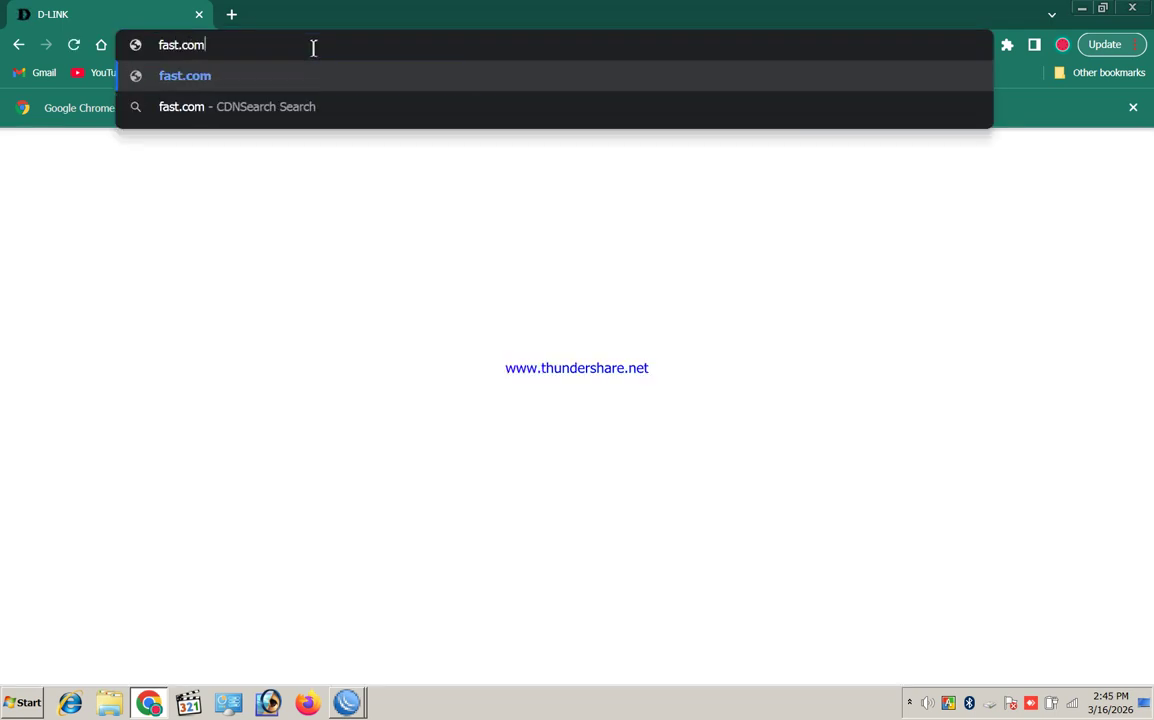
pyautogui.press('Return')
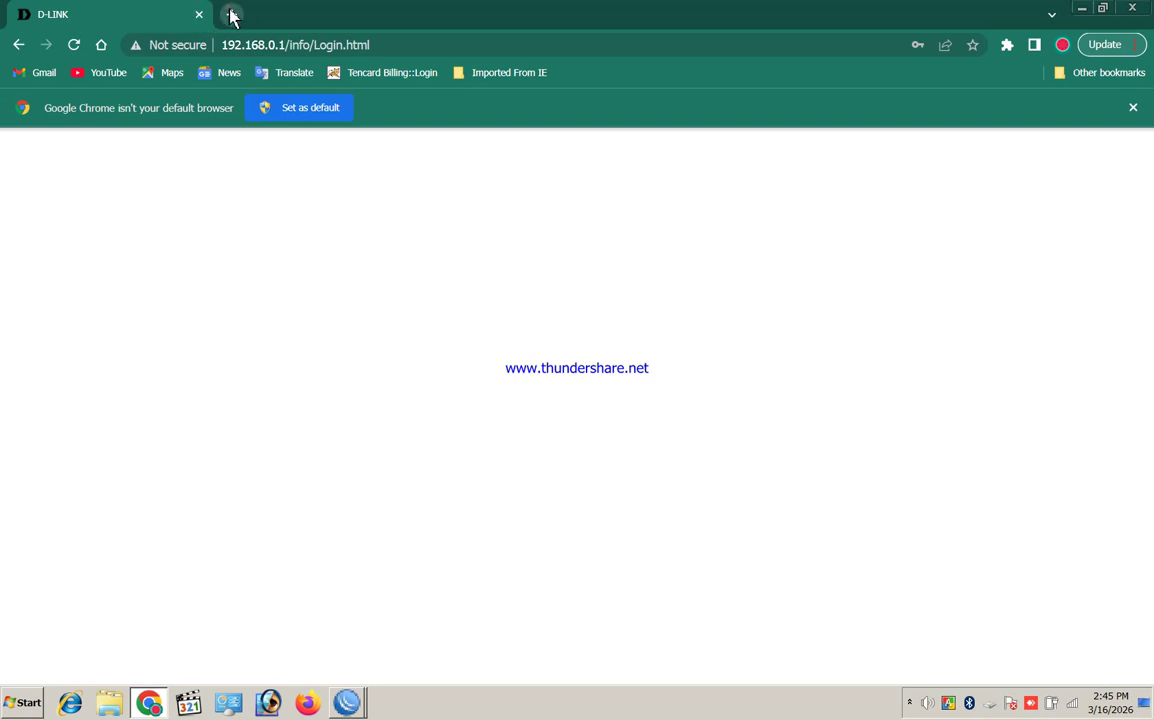
# Step: Load fast.com in a new browser tab to run an internet speed test
pyautogui.click(231, 15)
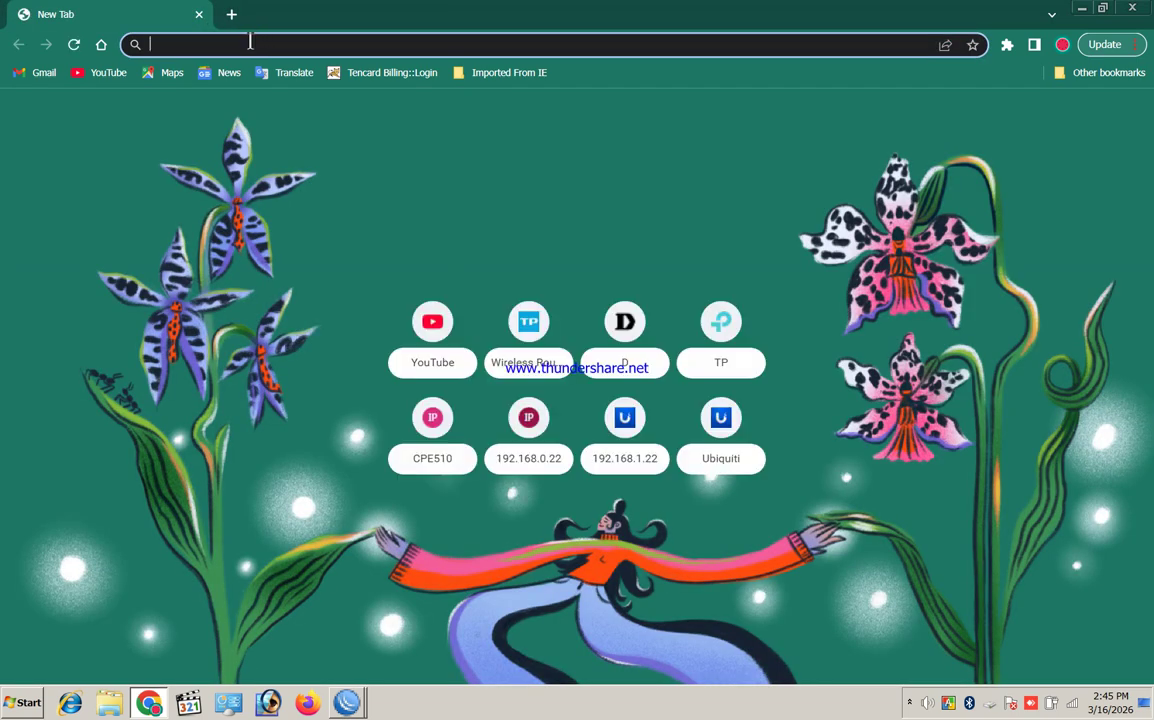
pyautogui.write('fast')
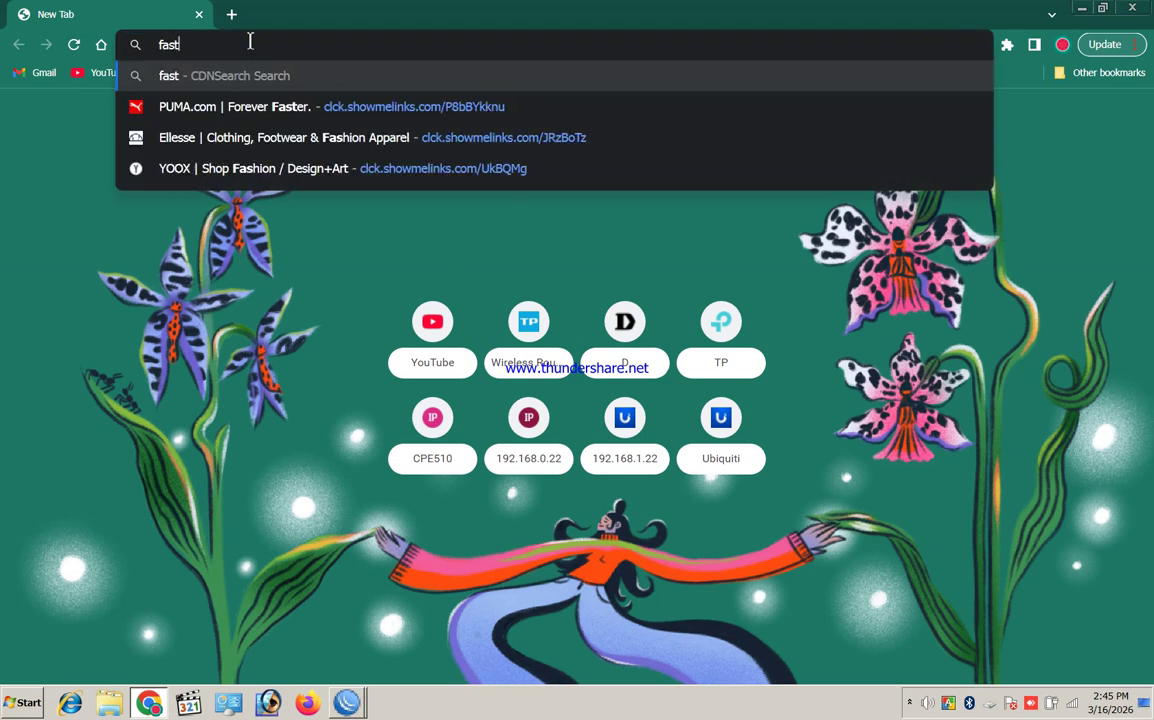
pyautogui.write('.c')
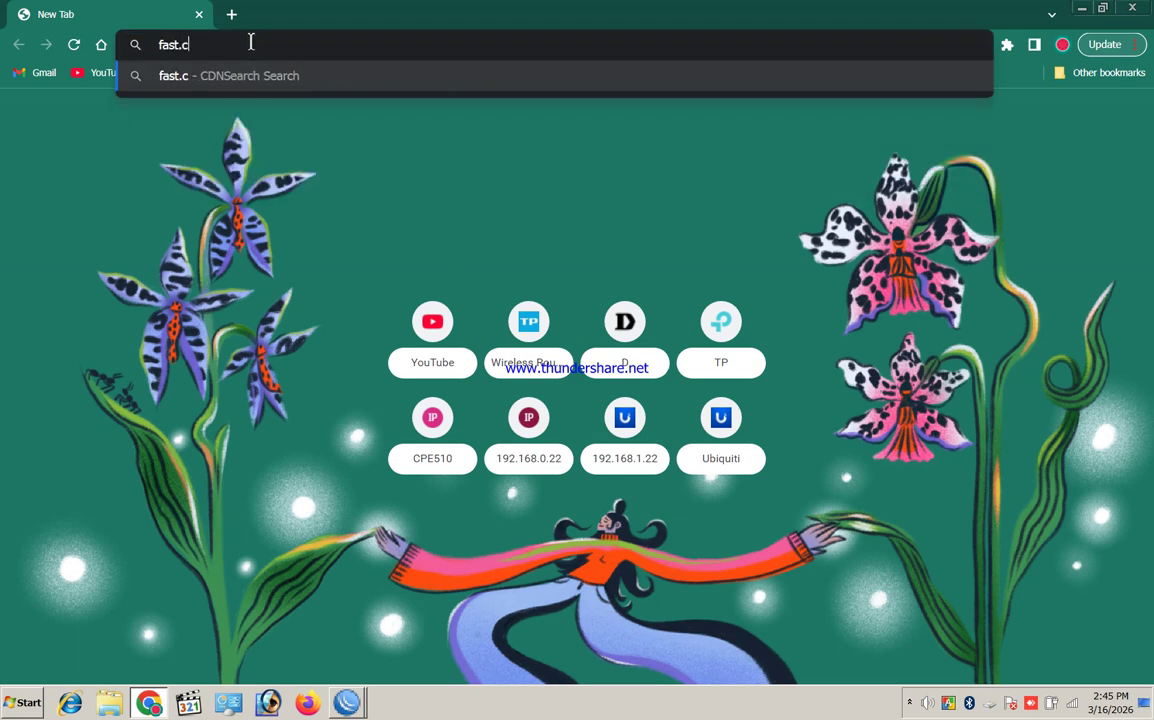
pyautogui.write('om')
pyautogui.press('Return')
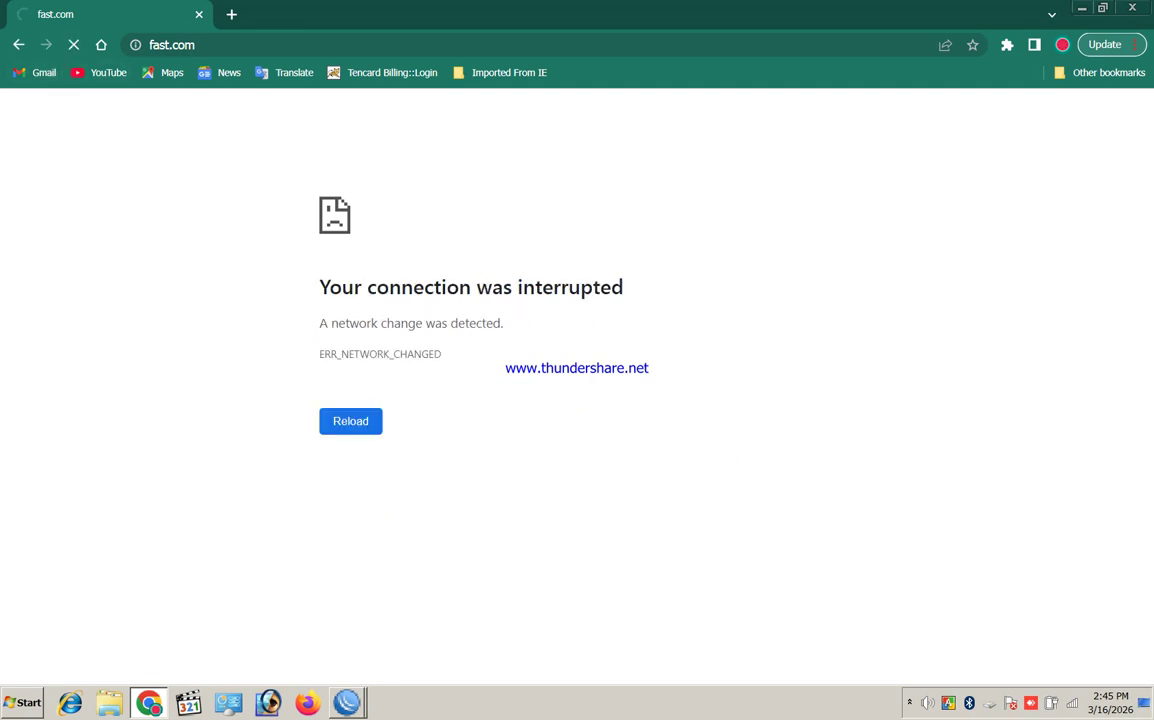
# Step: Examine the computer's VPN, dial-up and wireless connections in the network list to check the connection status
pyautogui.click(1072, 704)
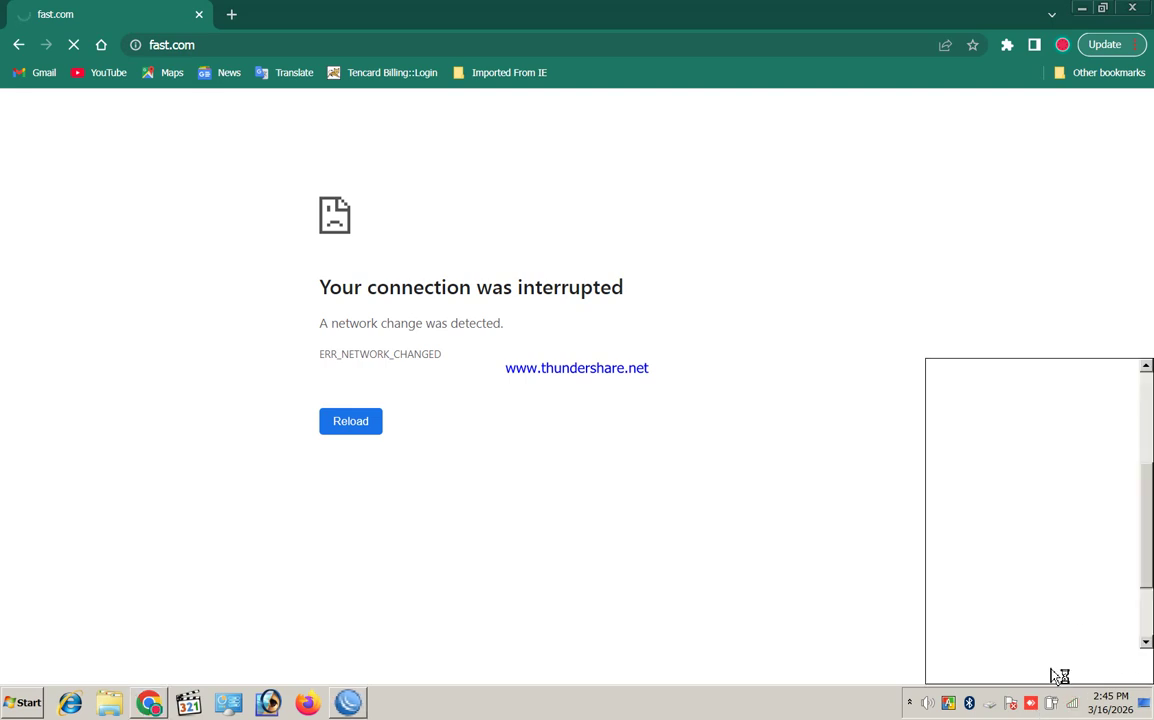
pyautogui.scroll(-1, 1080, 585)
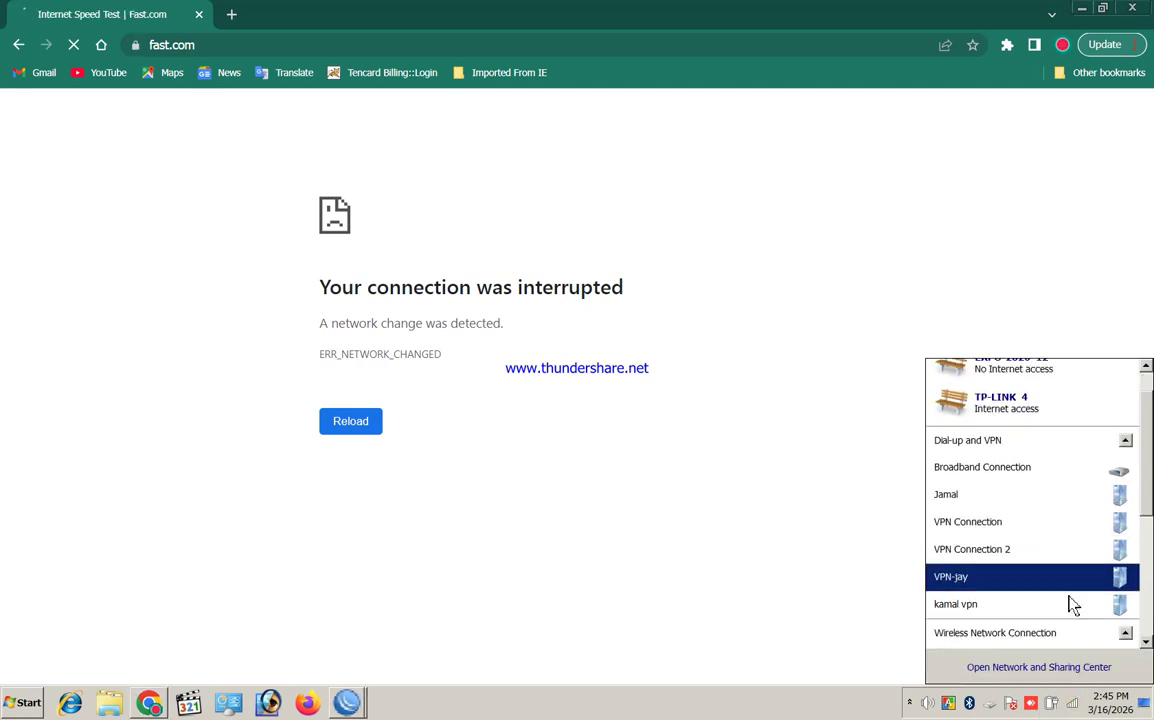
pyautogui.scroll(-3, 1075, 603)
pyautogui.scroll(-3, 1070, 600)
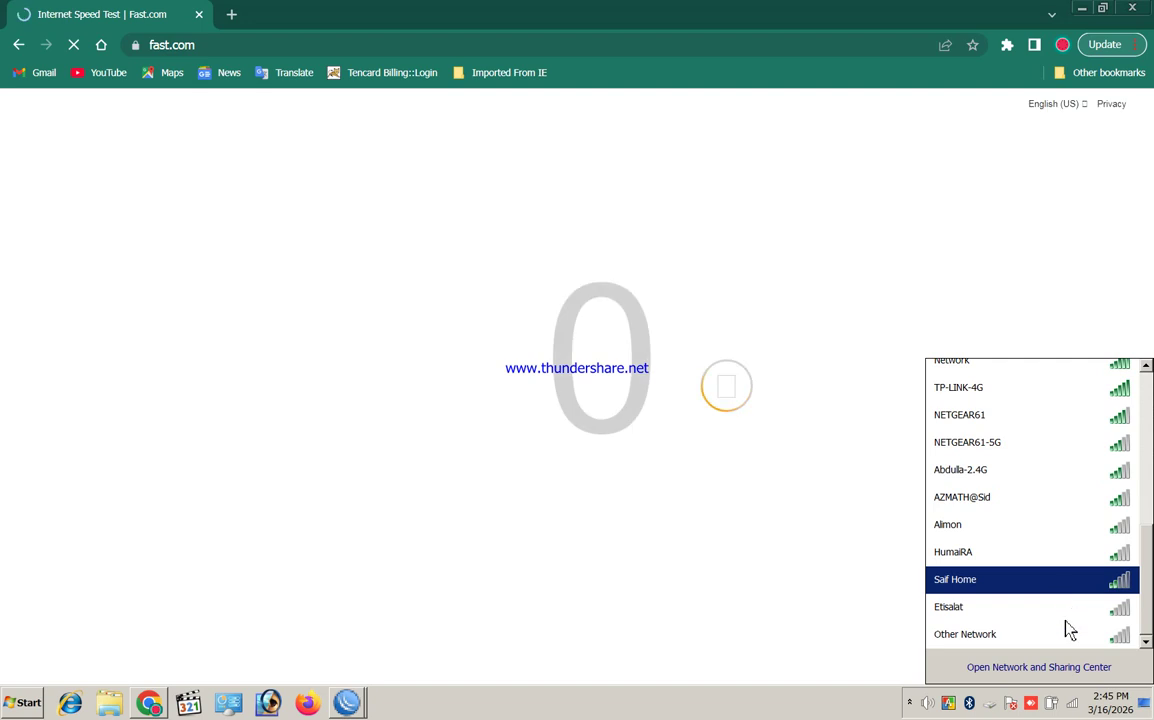
pyautogui.click(801, 240)
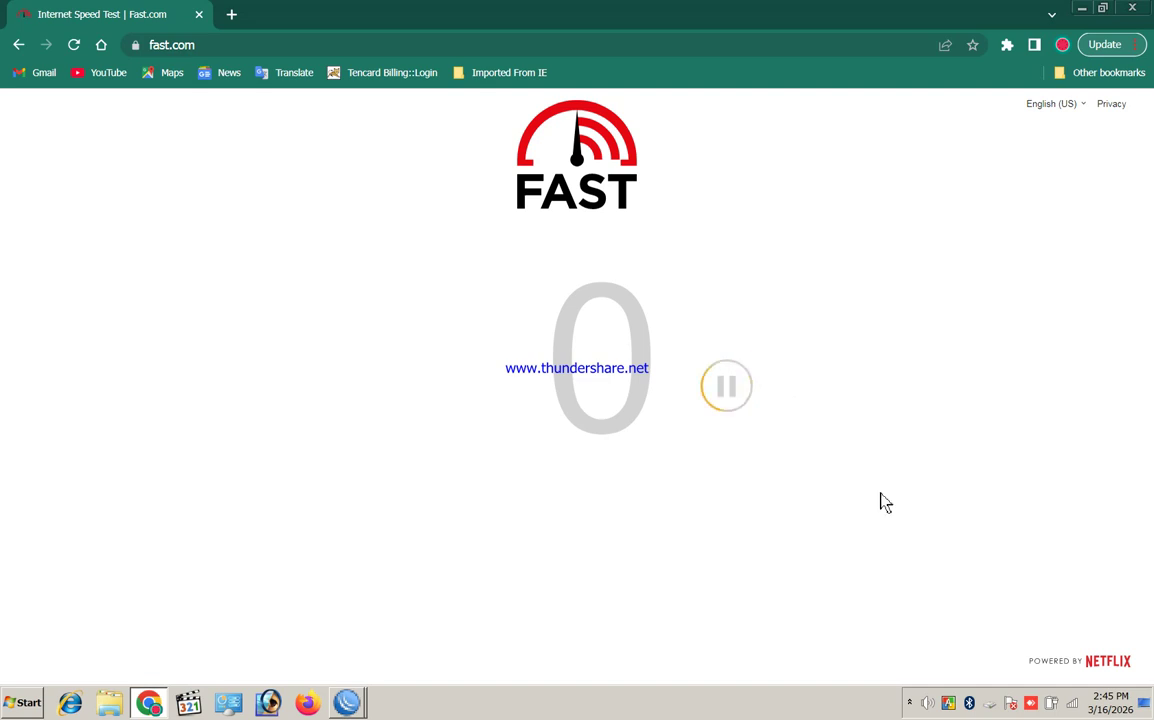
pyautogui.click(1073, 704)
pyautogui.scroll(-5, 1054, 600)
pyautogui.scroll(-1, 1057, 583)
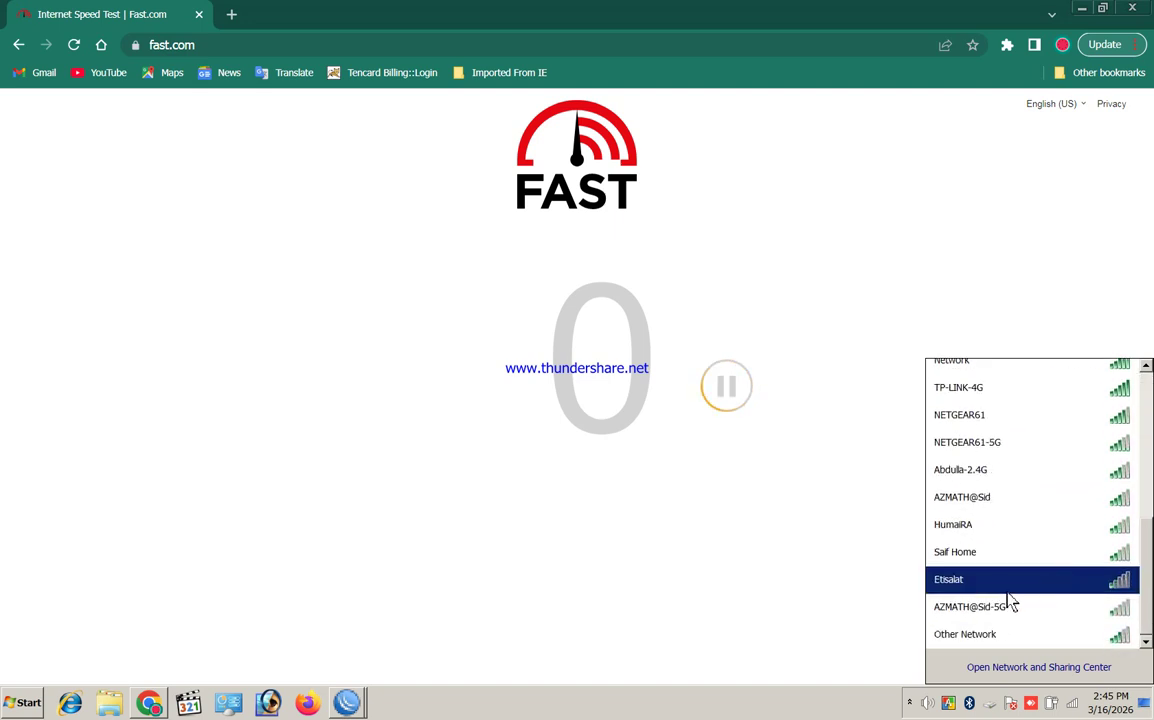
pyautogui.scroll(5, 1007, 600)
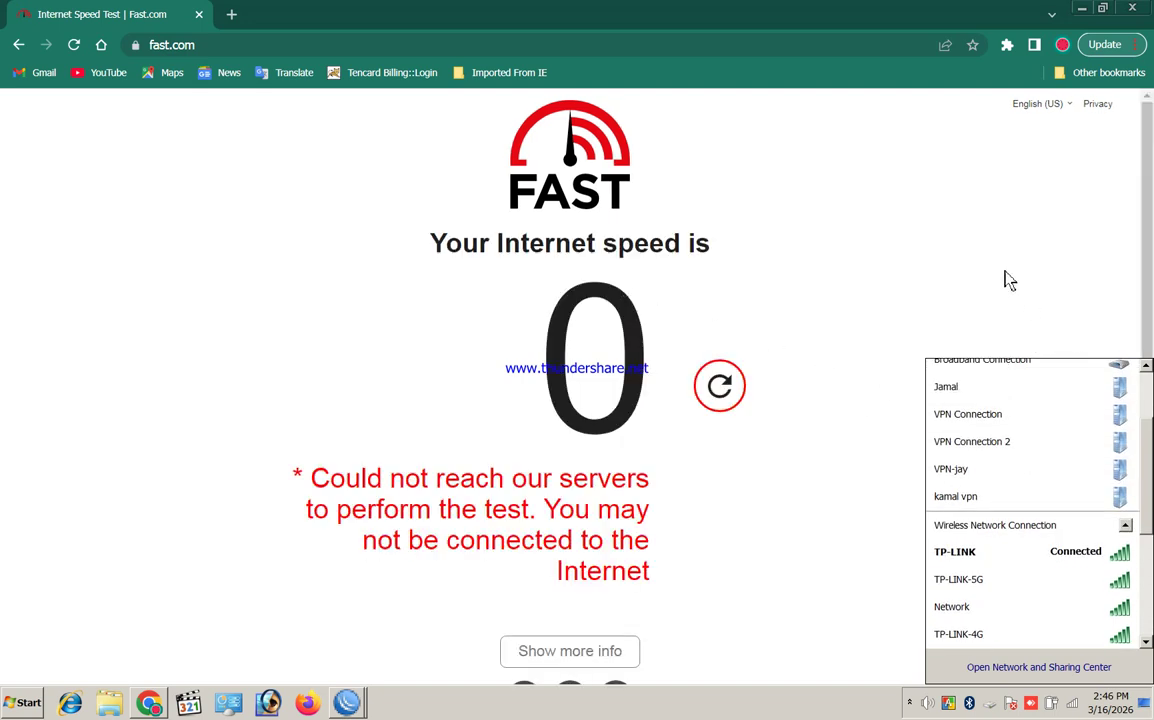
# Step: Rerun the fast.com speed test and check the network connection list again
pyautogui.click(631, 515)
pyautogui.scroll(-2, 677, 469)
pyautogui.click(719, 318)
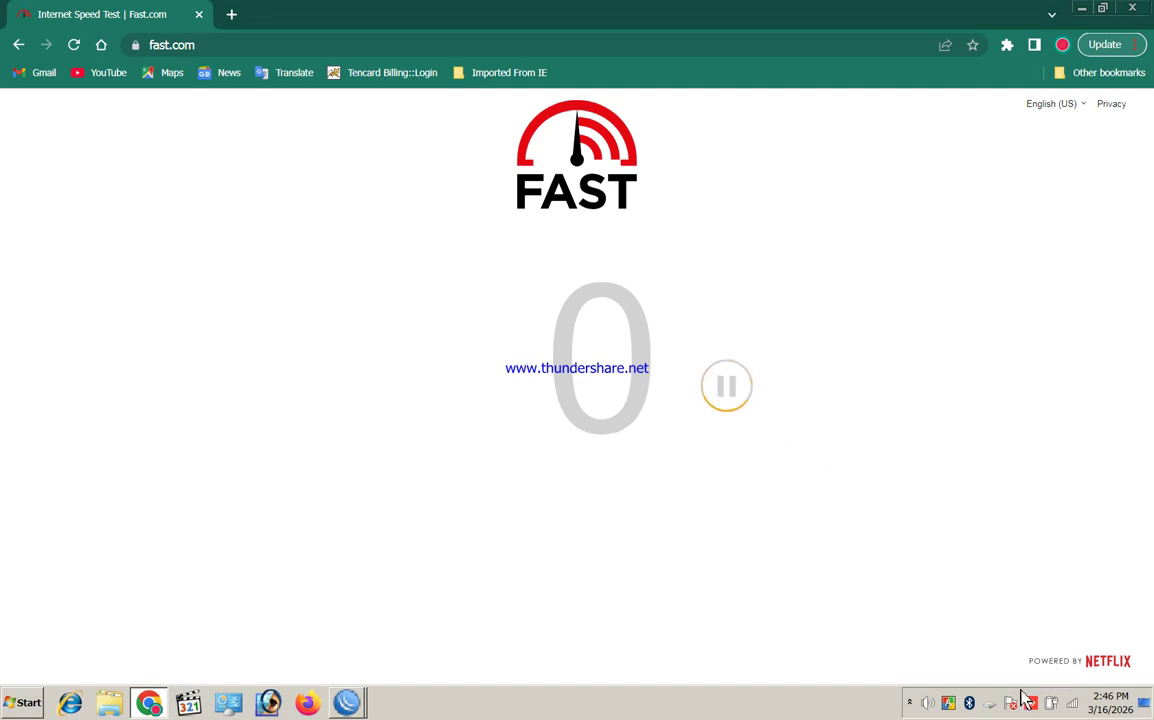
pyautogui.click(1071, 708)
pyautogui.scroll(-5, 1005, 466)
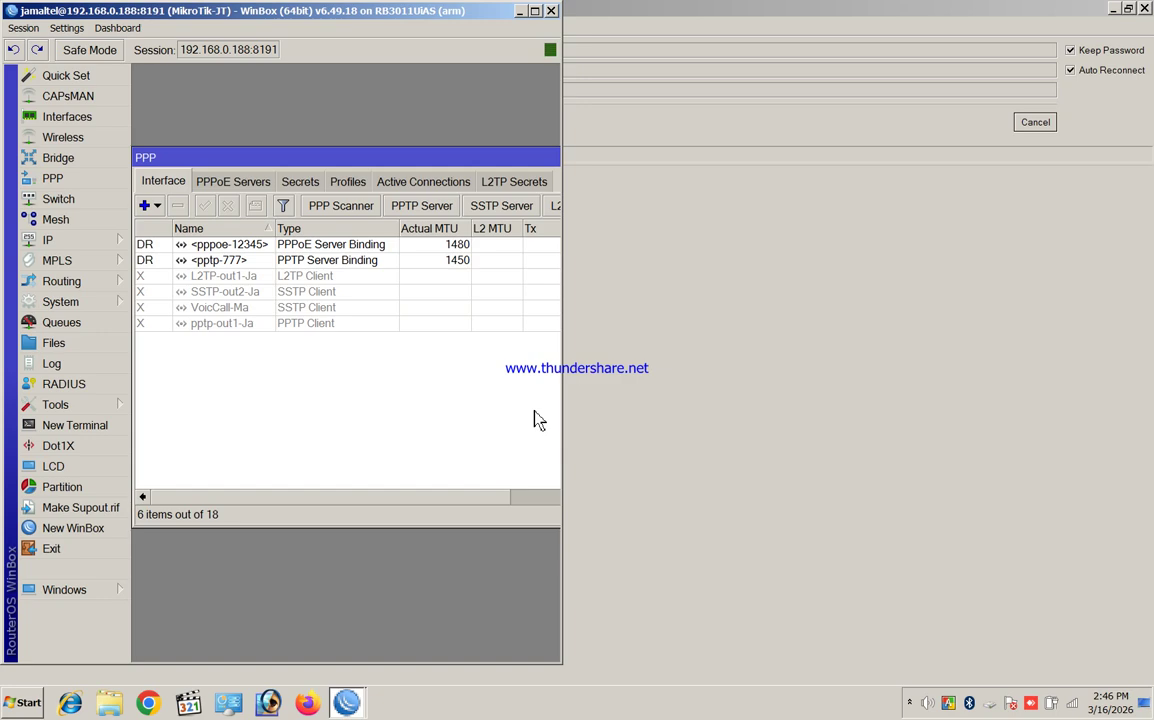
# Step: In WinBox, minimize the connection window, maximize the router session and reopen its PPP window
pyautogui.click(1113, 9)
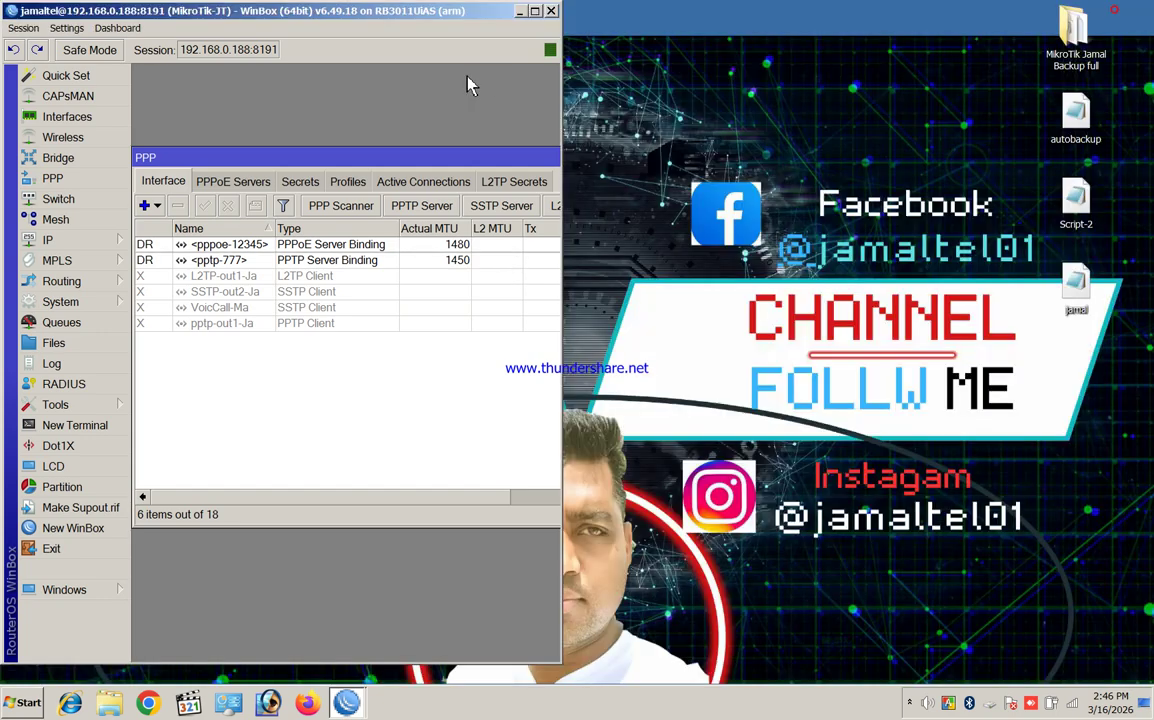
pyautogui.doubleClick(482, 11)
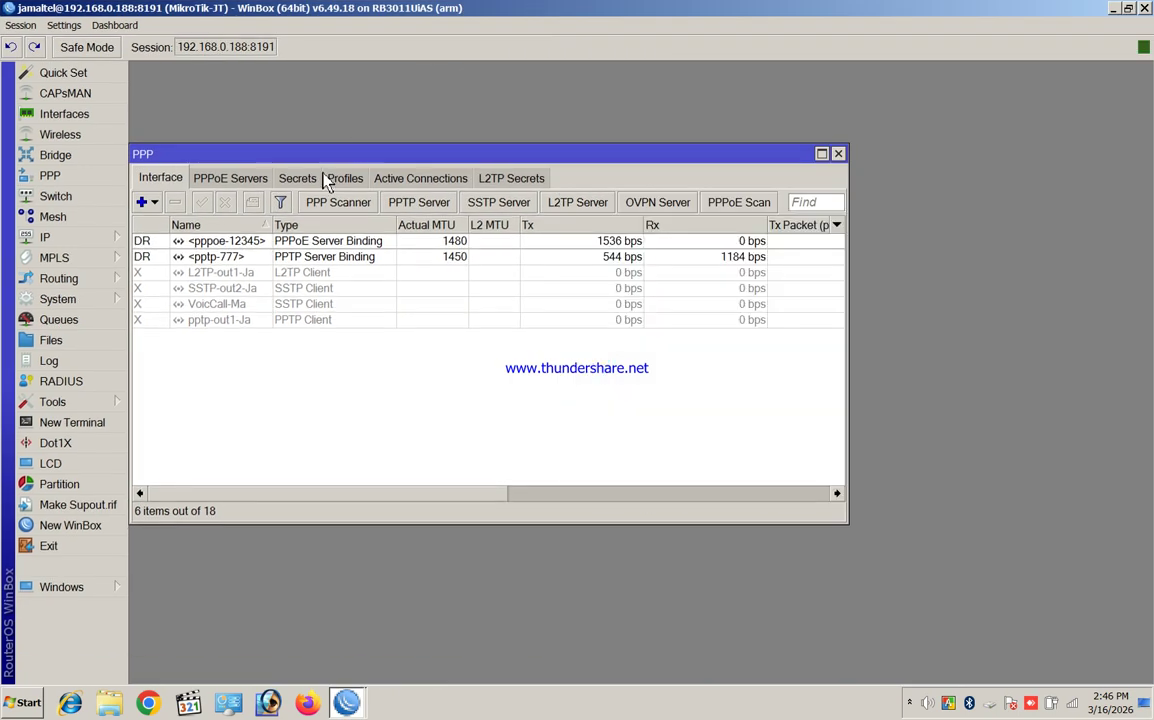
pyautogui.click(839, 155)
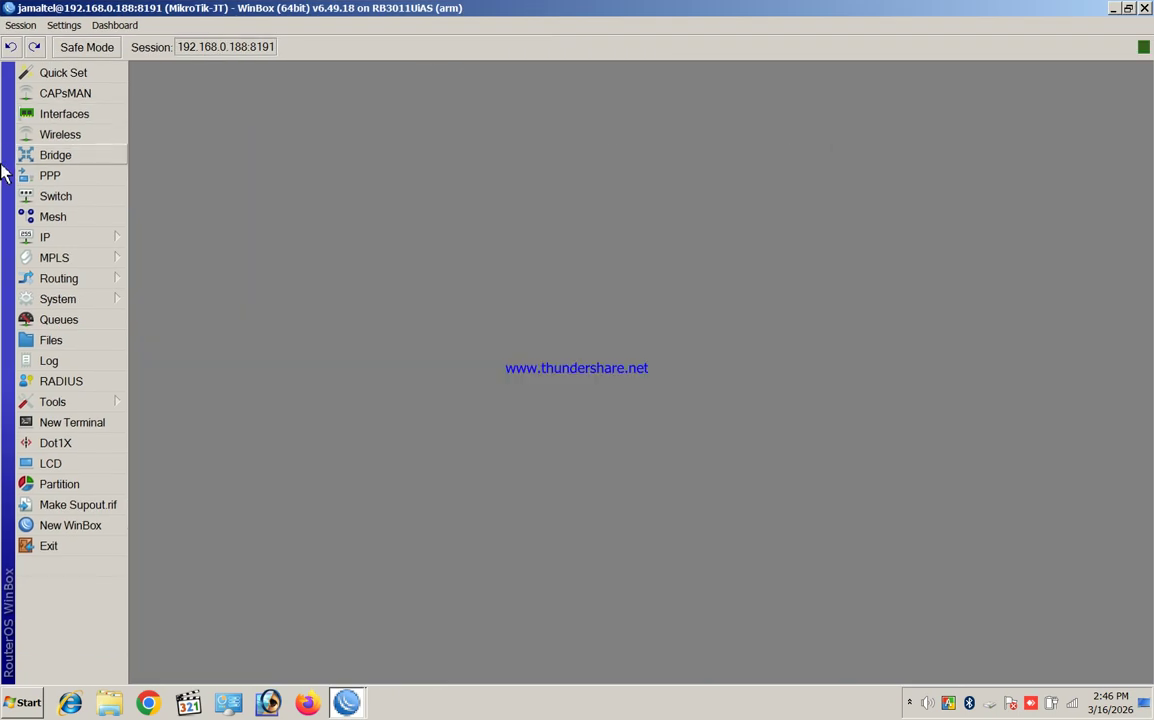
pyautogui.click(82, 176)
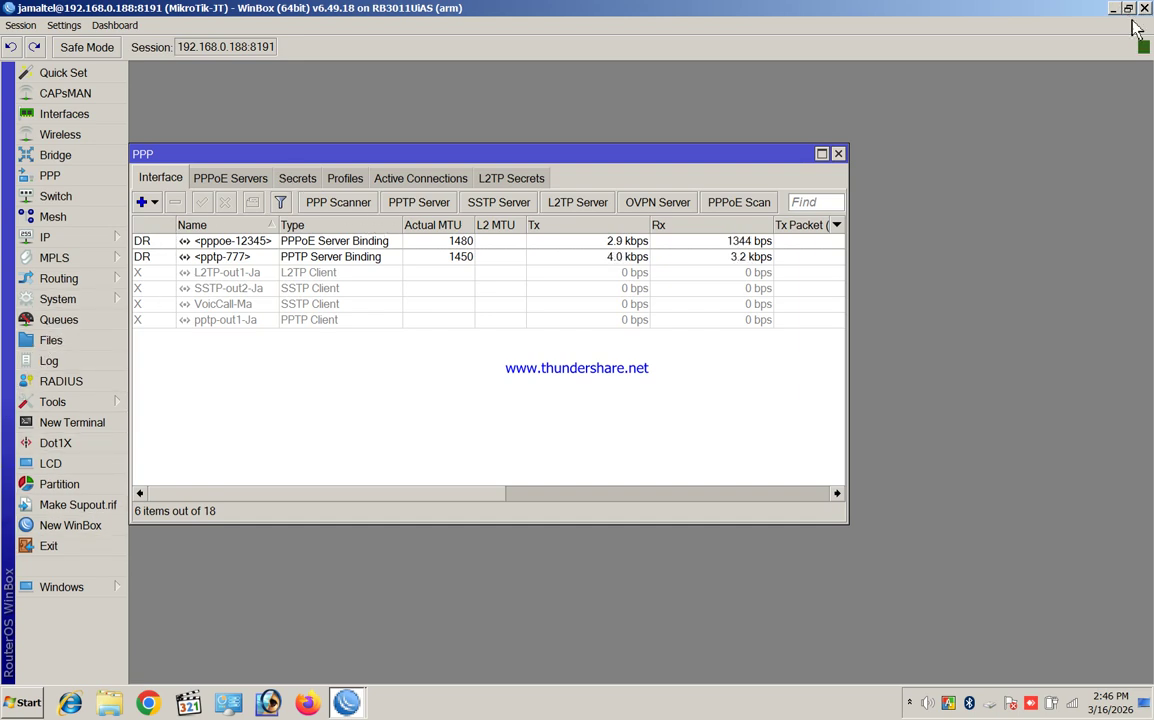
# Step: Reopen the PPP window, show the PPP profiles and select the L2TP-Vpn profile
pyautogui.click(838, 155)
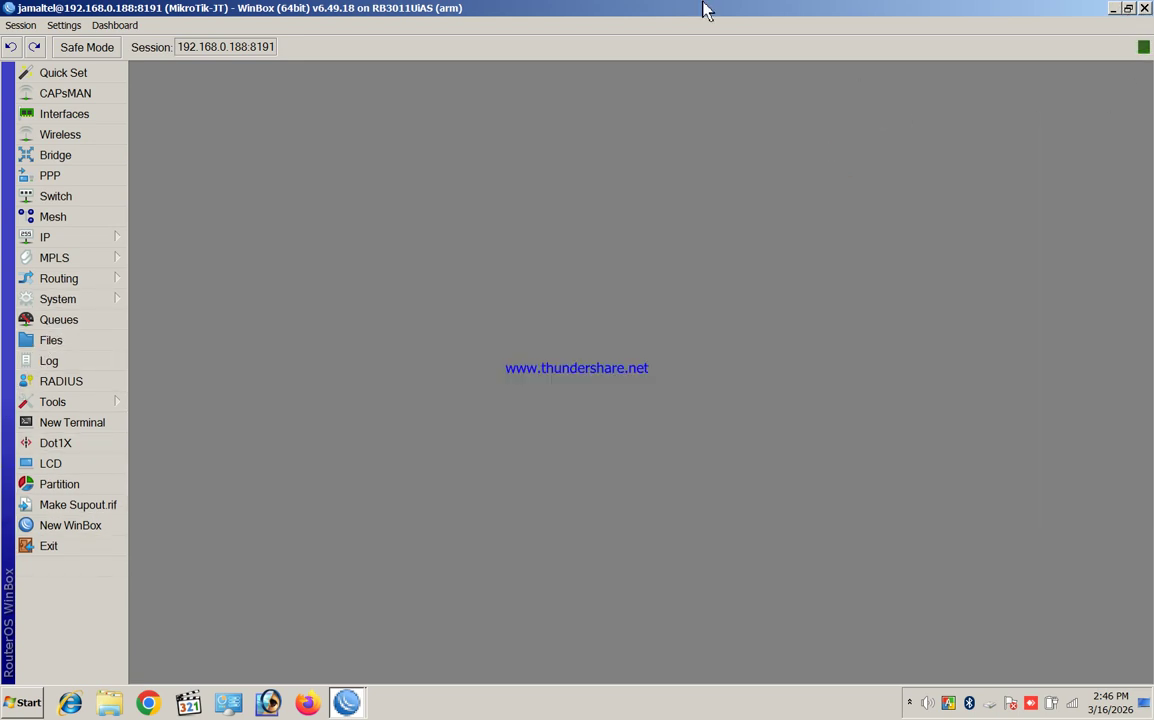
pyautogui.click(78, 180)
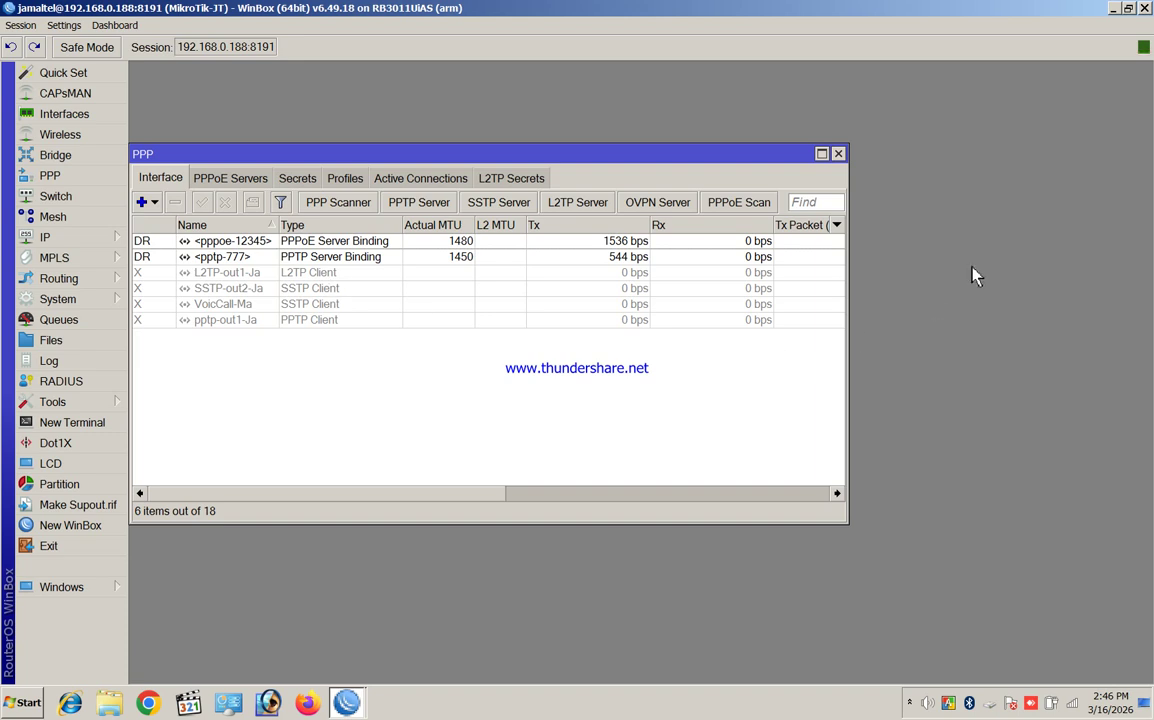
pyautogui.click(838, 154)
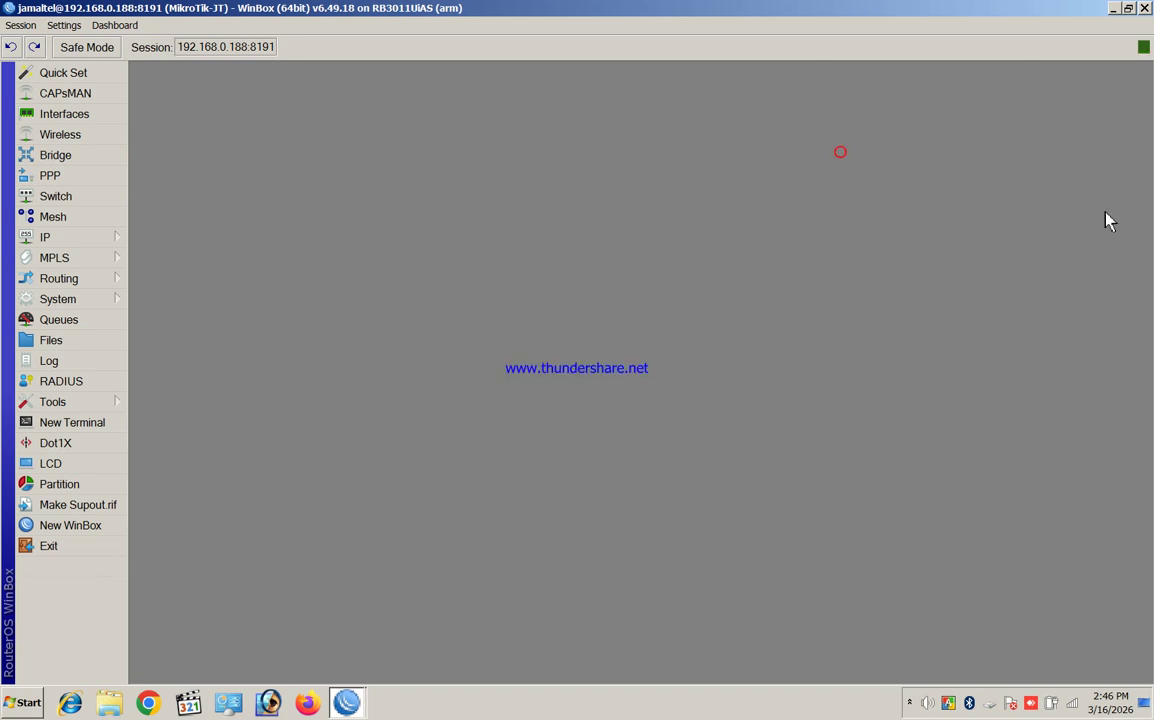
pyautogui.click(66, 177)
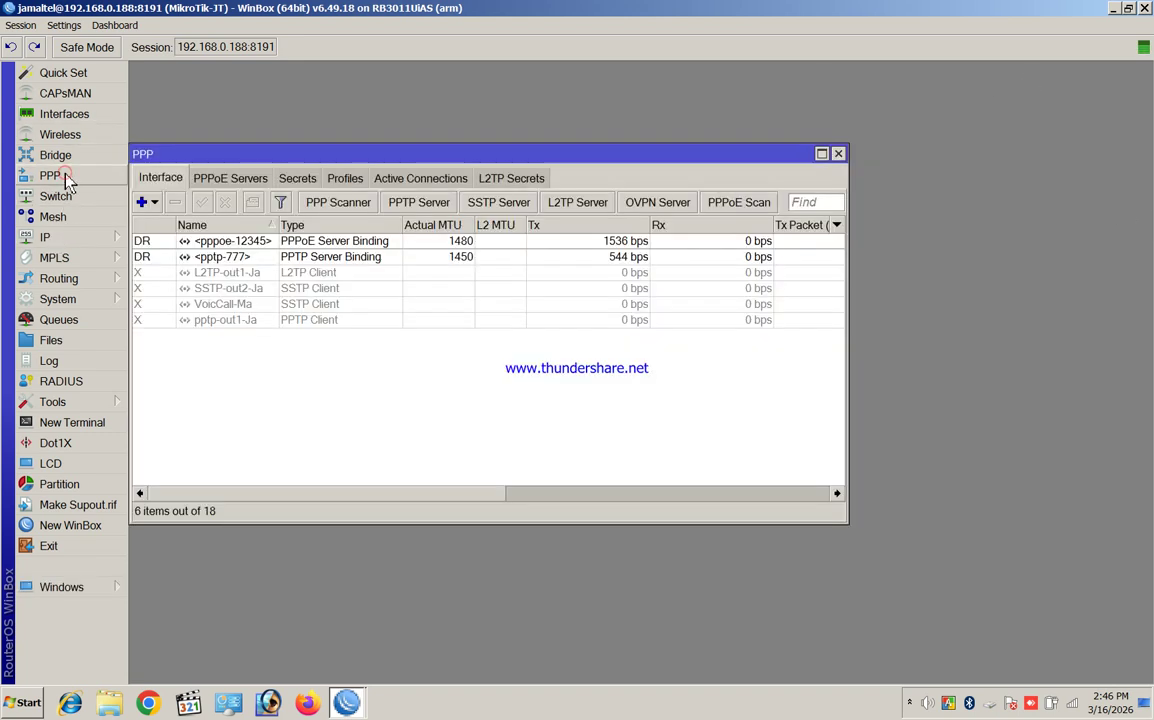
pyautogui.click(345, 180)
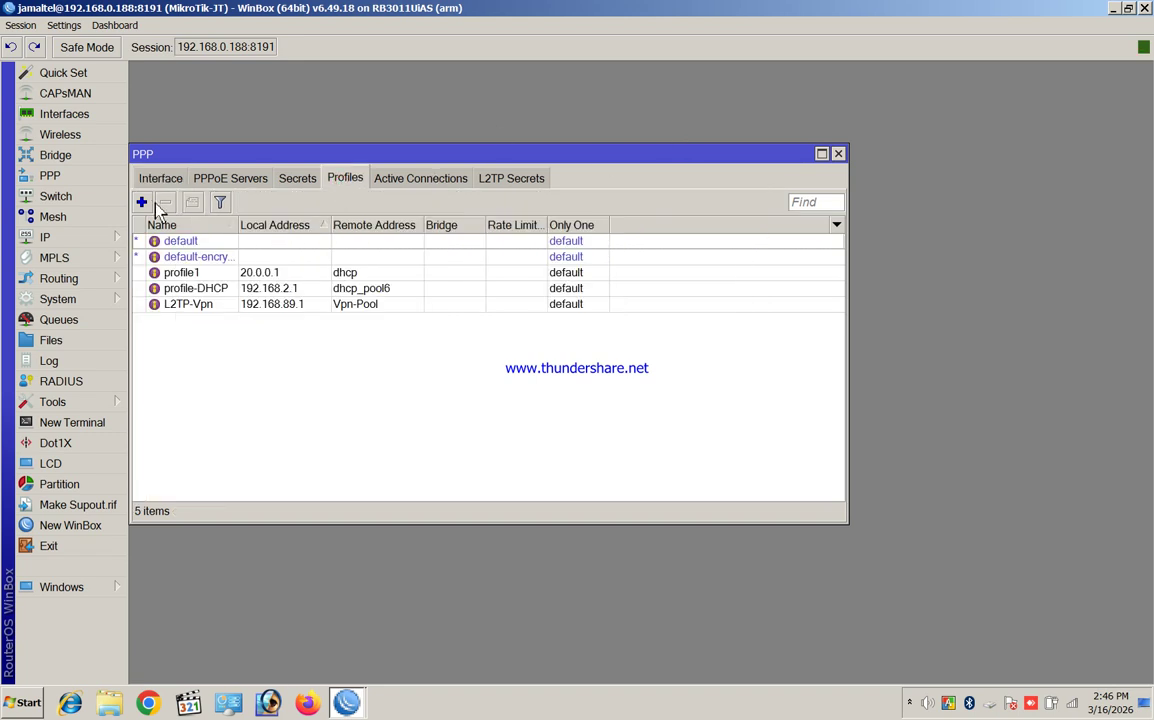
pyautogui.click(282, 309)
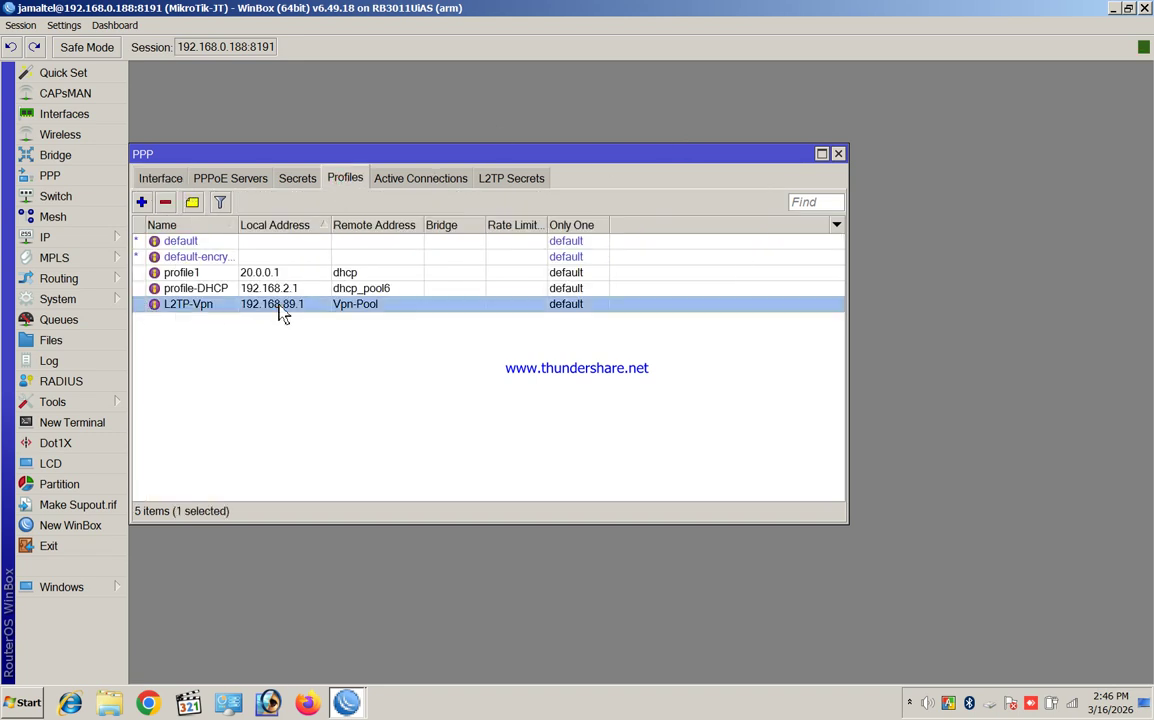
# Step: Return to the PPP interface list, review the Vpn-Pool entry in the IP pools, and close the pool windows
pyautogui.click(155, 180)
pyautogui.click(85, 237)
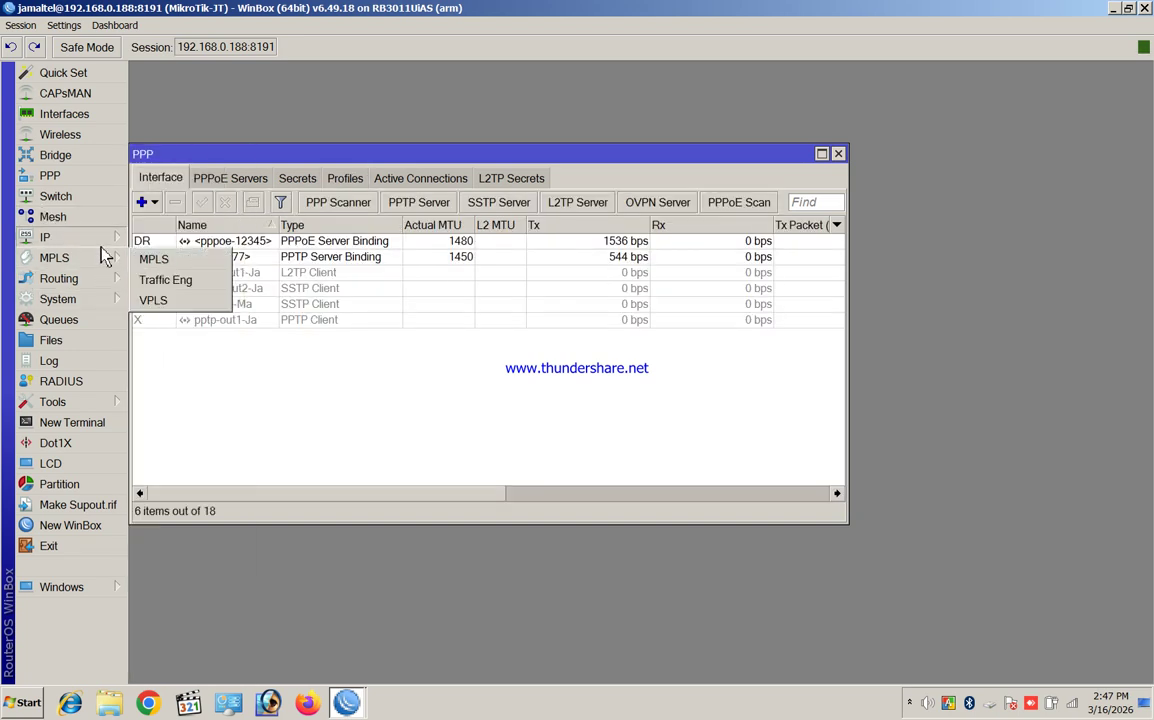
pyautogui.moveTo(103, 241)
pyautogui.click(150, 446)
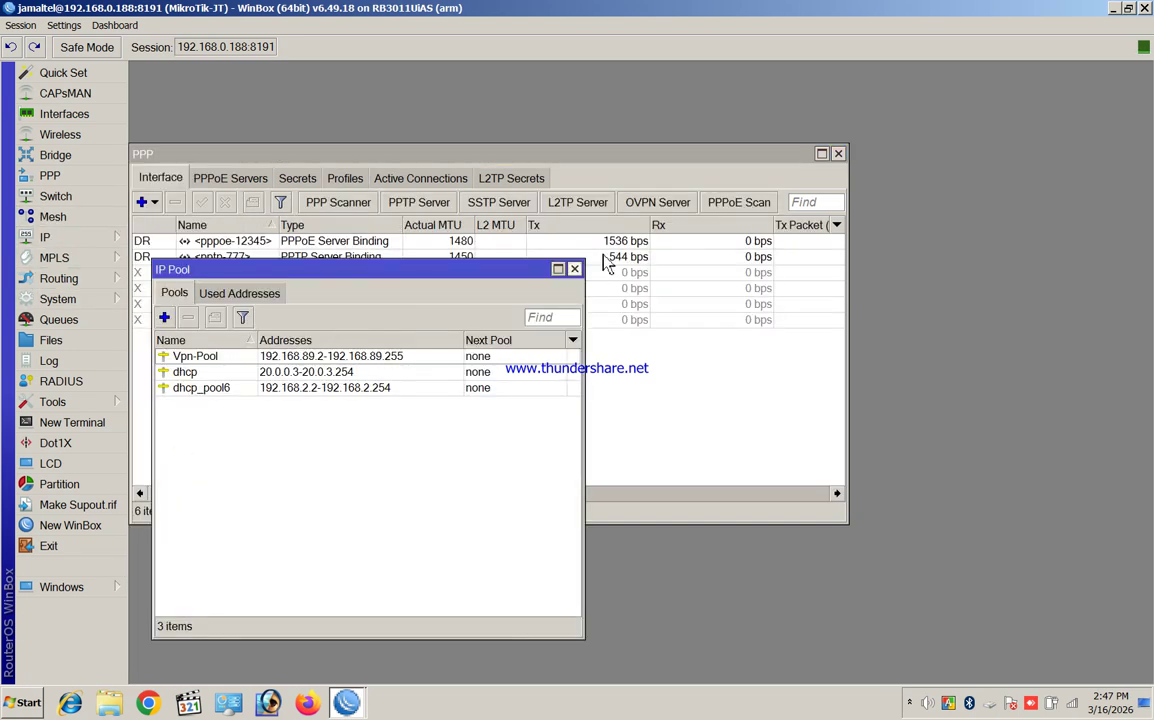
pyautogui.doubleClick(277, 357)
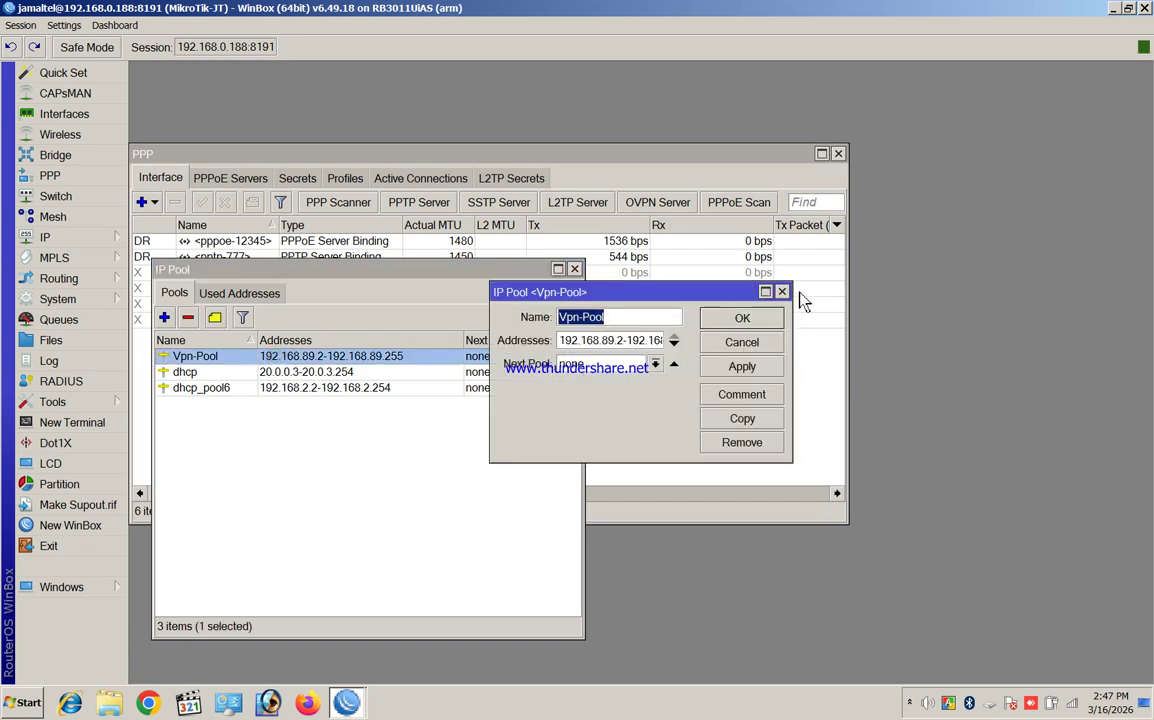
pyautogui.click(783, 292)
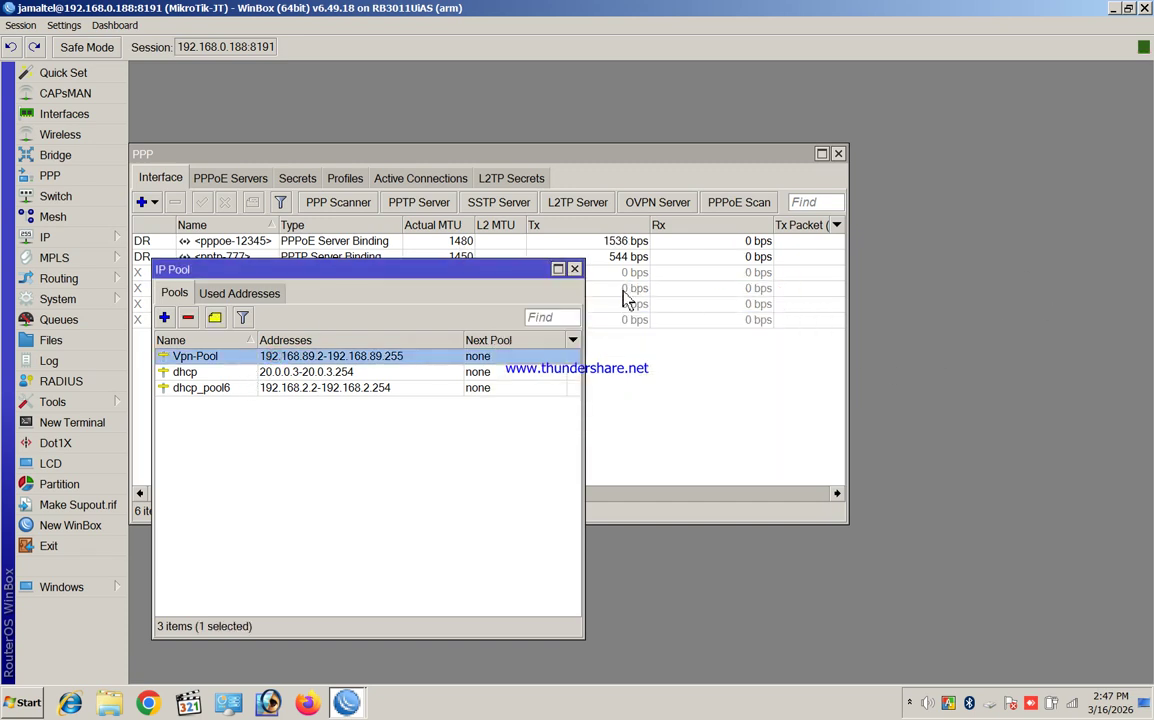
pyautogui.click(574, 269)
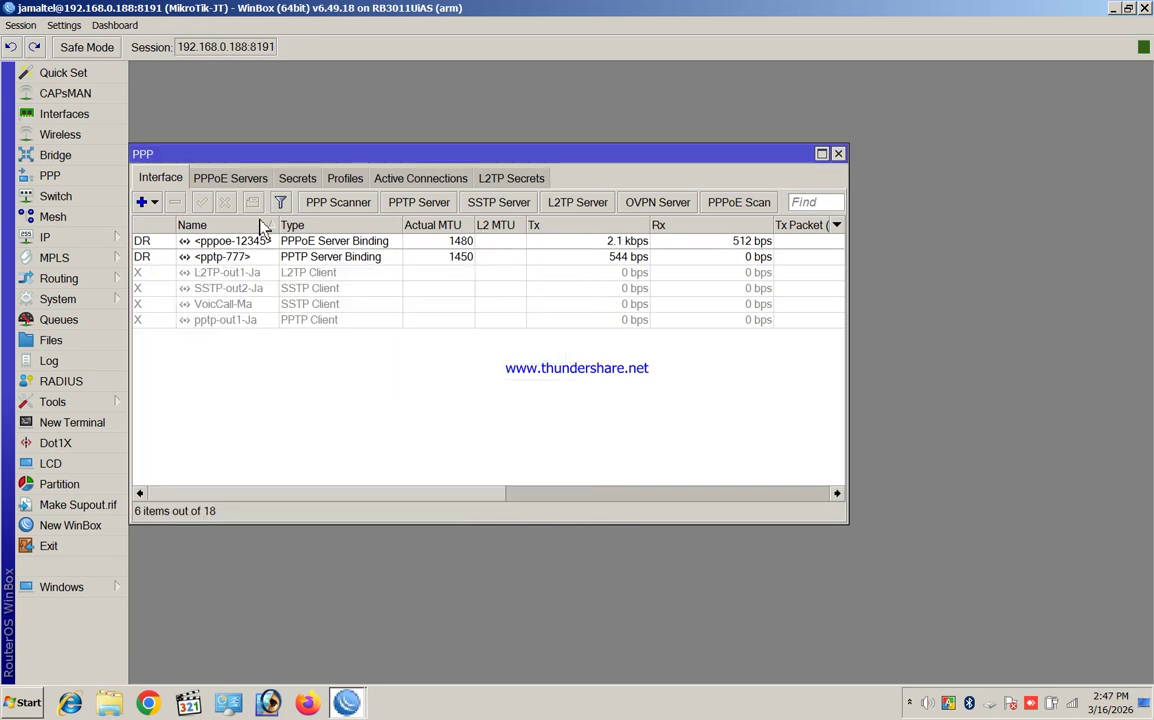
# Step: Review the PPP secret that matches the active PPTP server binding, including its L2TP-Vpn profile, and close it
pyautogui.click(300, 182)
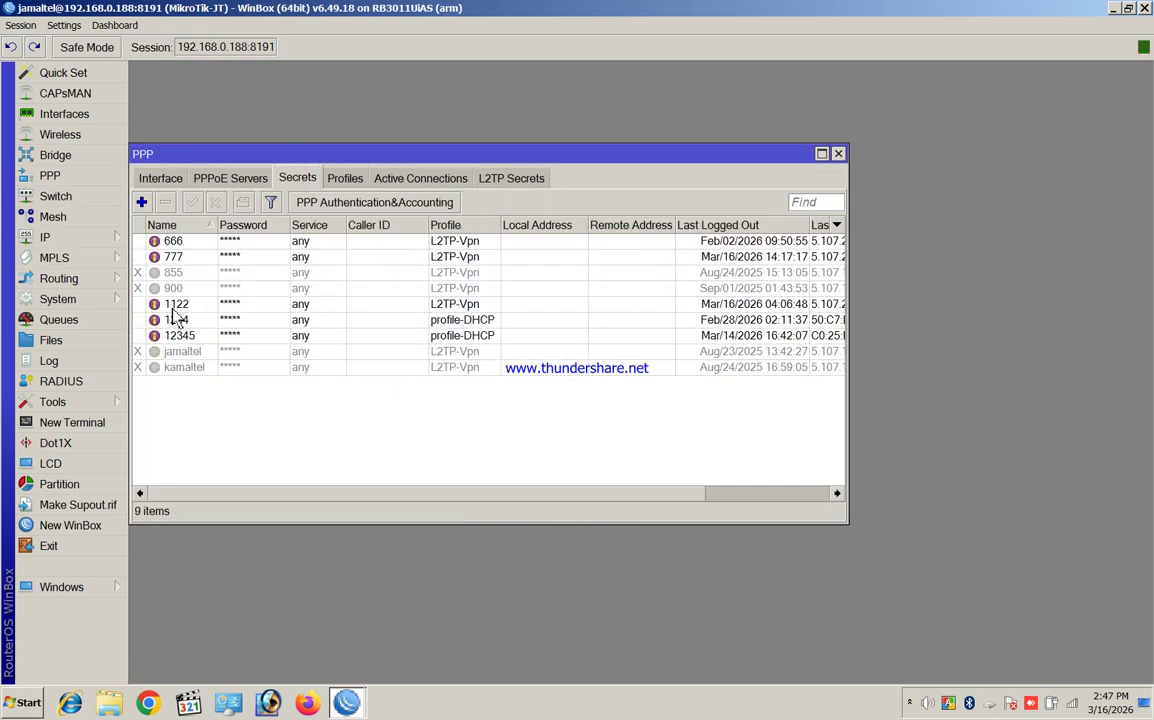
pyautogui.doubleClick(226, 263)
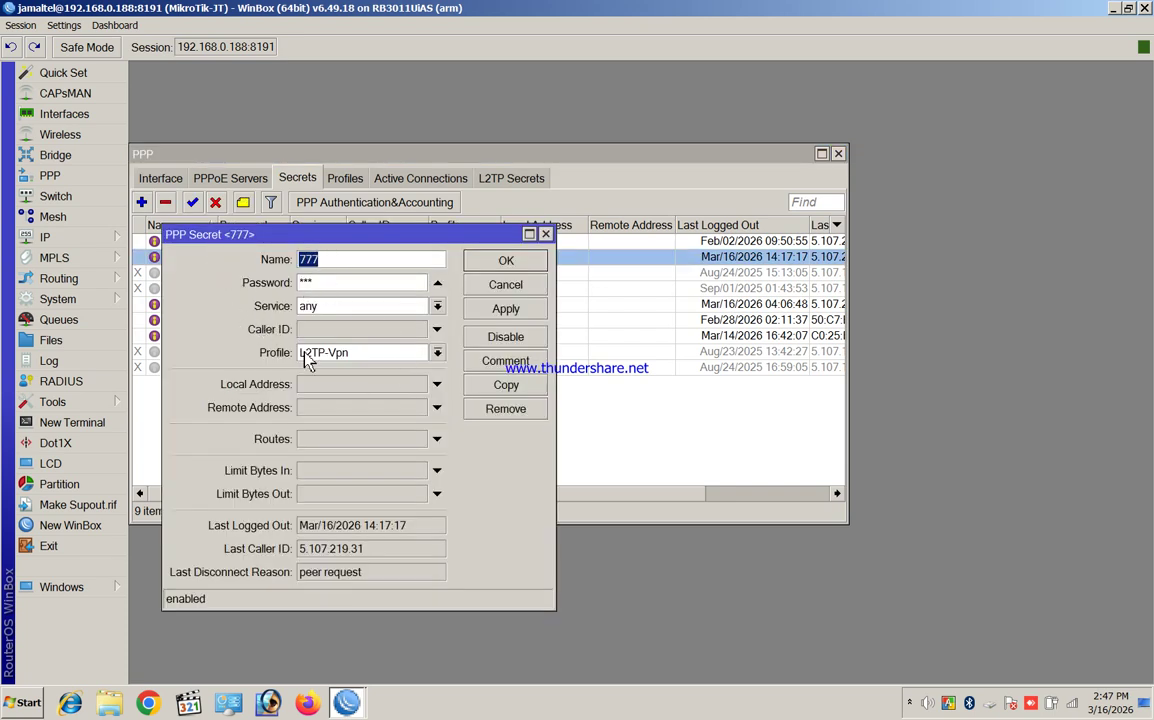
pyautogui.click(506, 260)
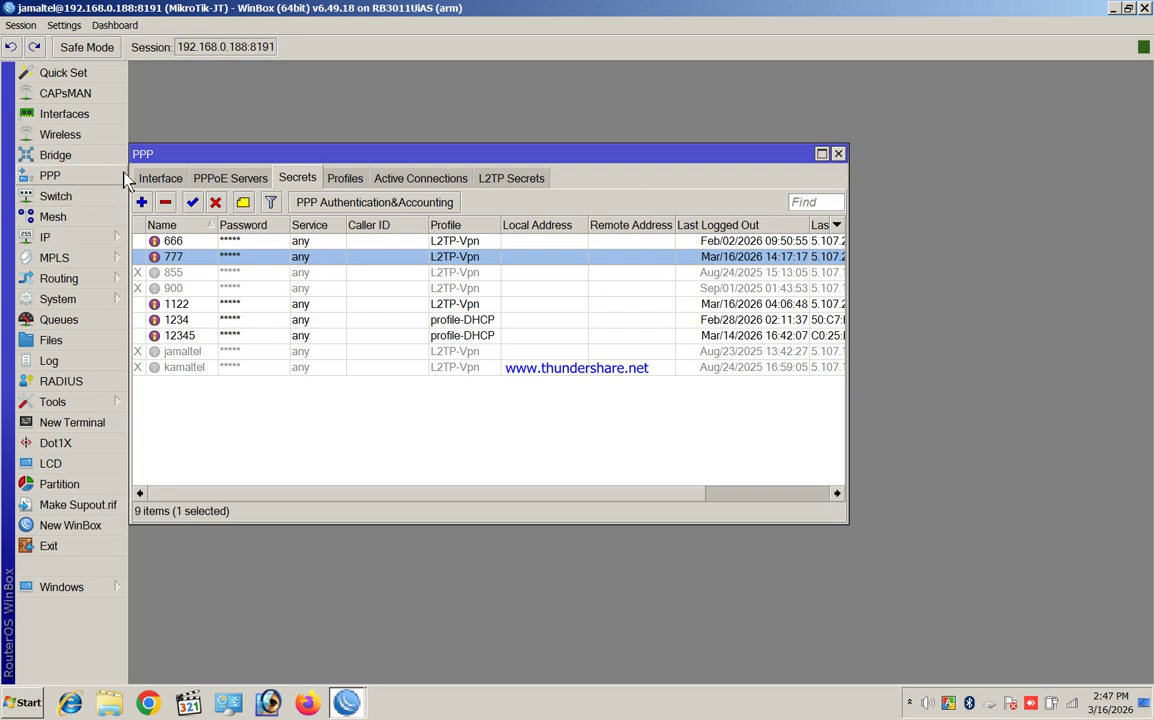
# Step: Review the PPTP, SSTP and L2TP server settings from the PPP interface list, leaving them as they are, and close the PPP window
pyautogui.click(159, 182)
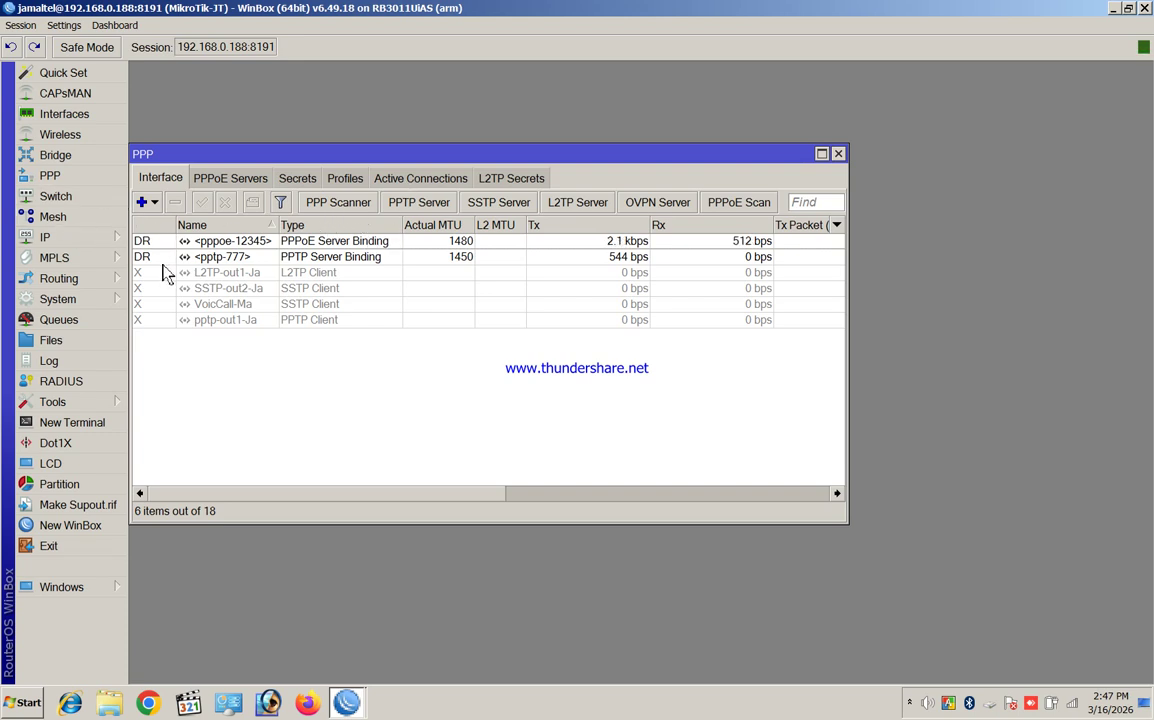
pyautogui.click(409, 206)
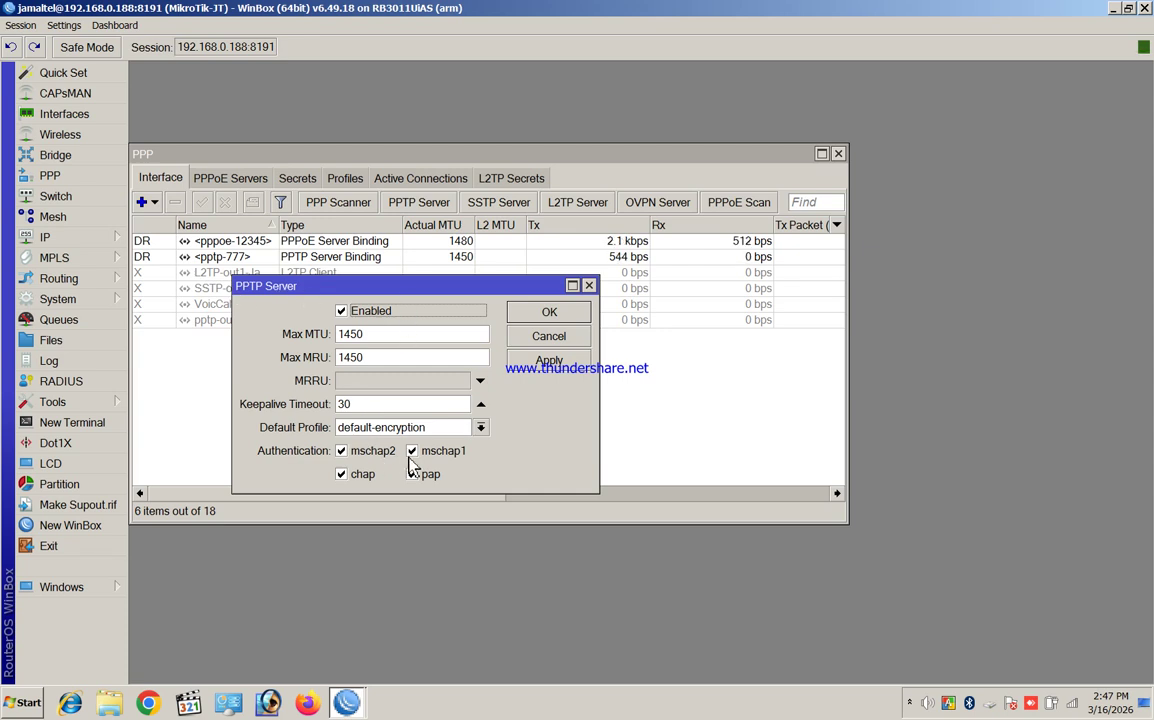
pyautogui.click(588, 287)
pyautogui.click(490, 203)
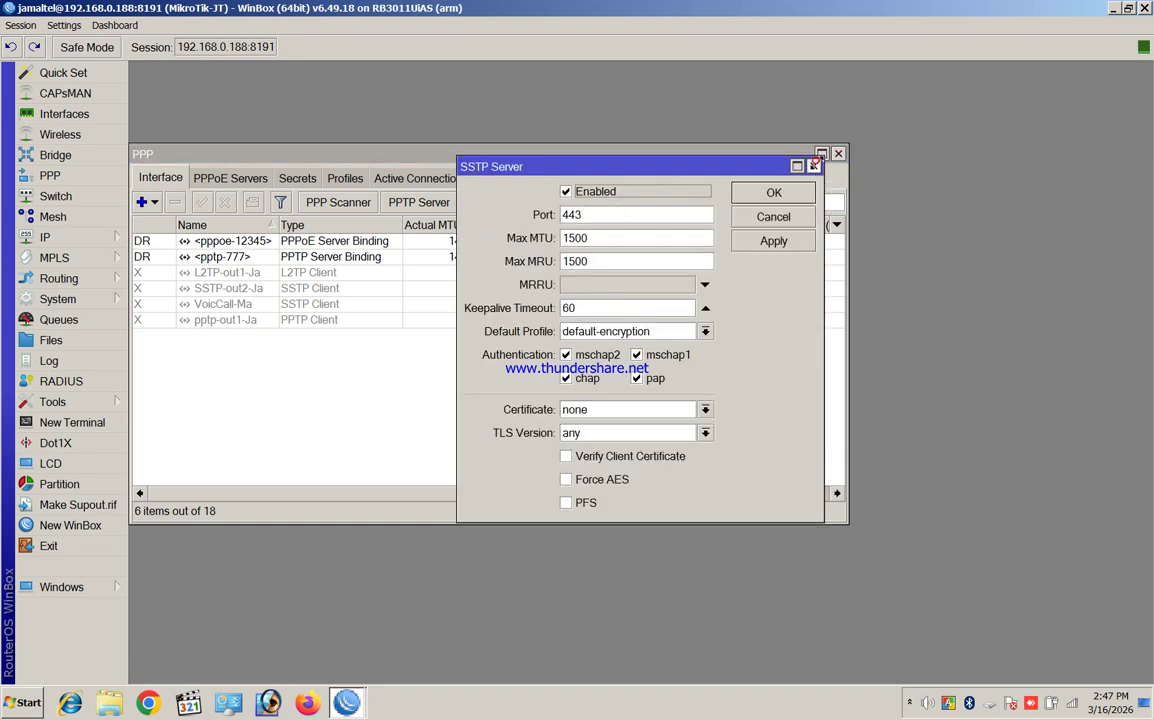
pyautogui.click(814, 166)
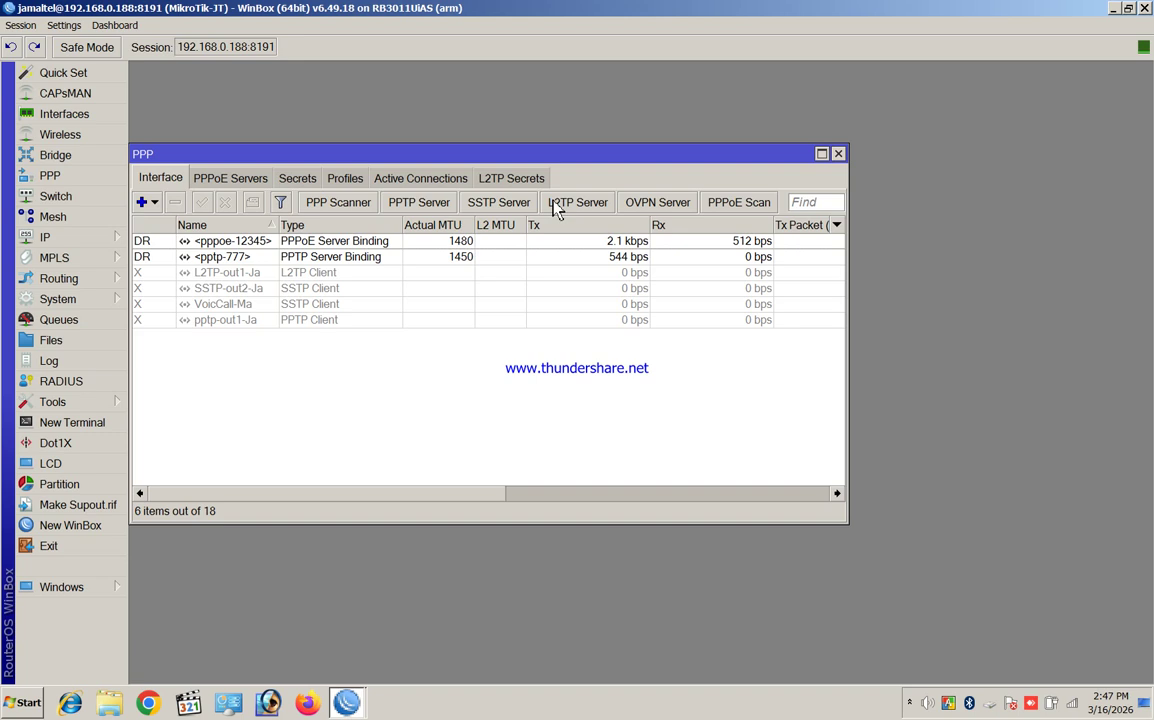
pyautogui.click(582, 206)
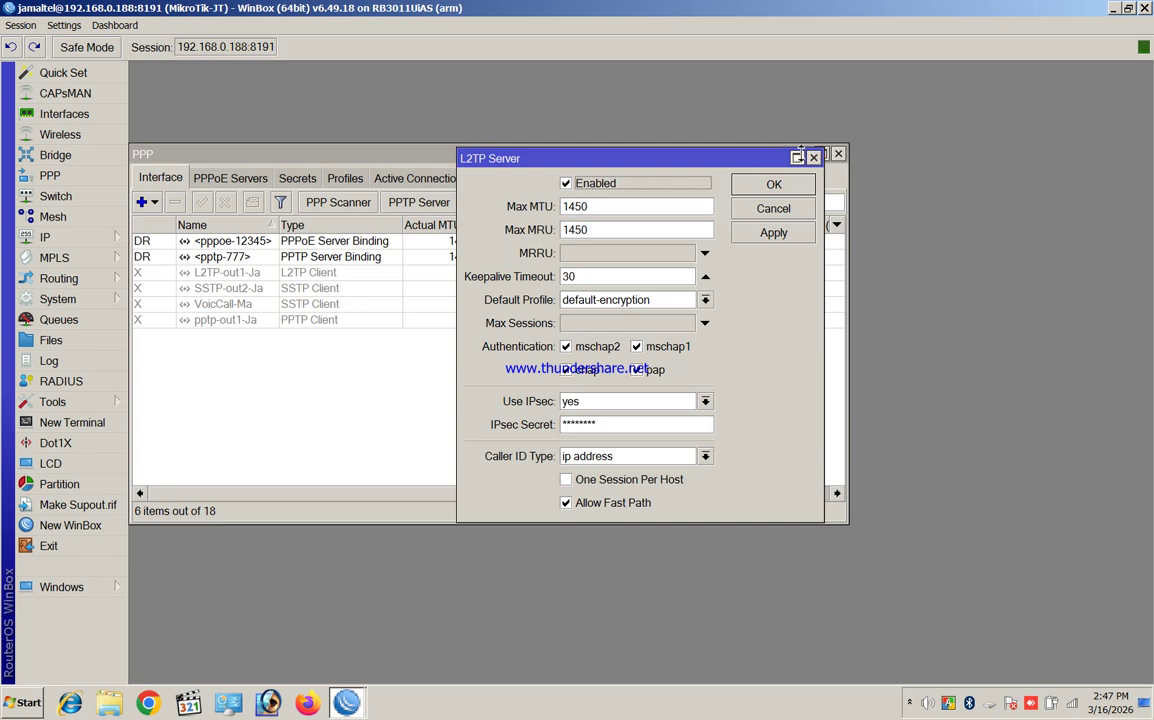
pyautogui.click(814, 157)
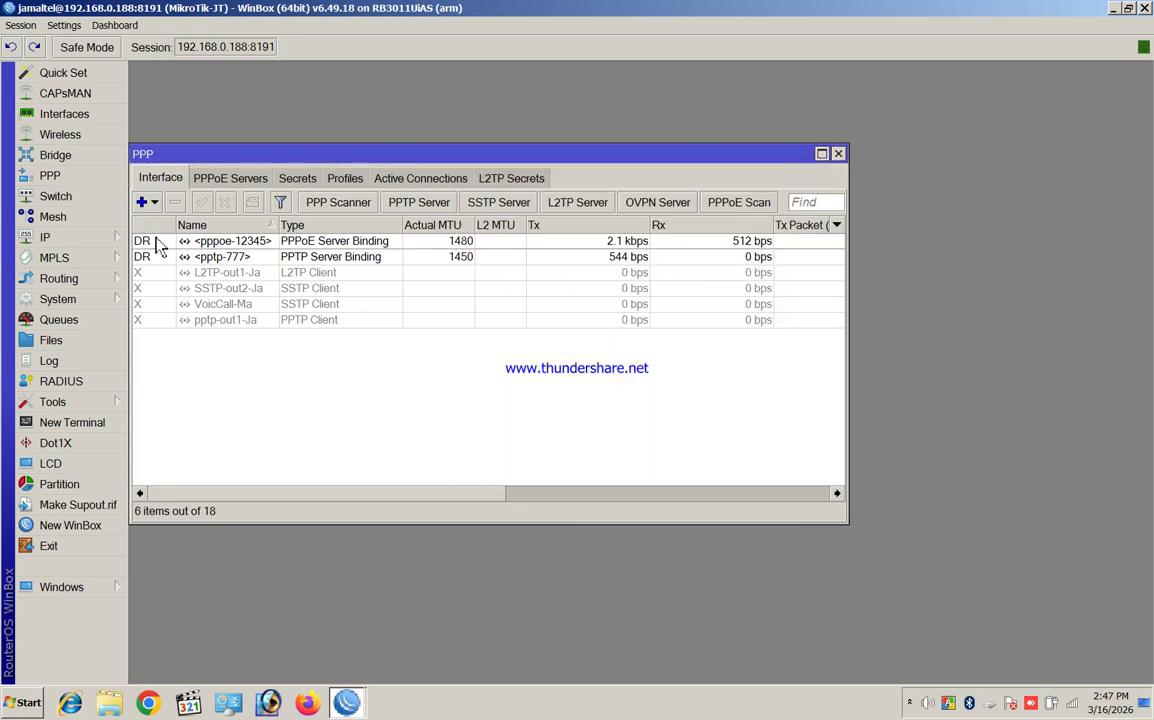
pyautogui.click(838, 153)
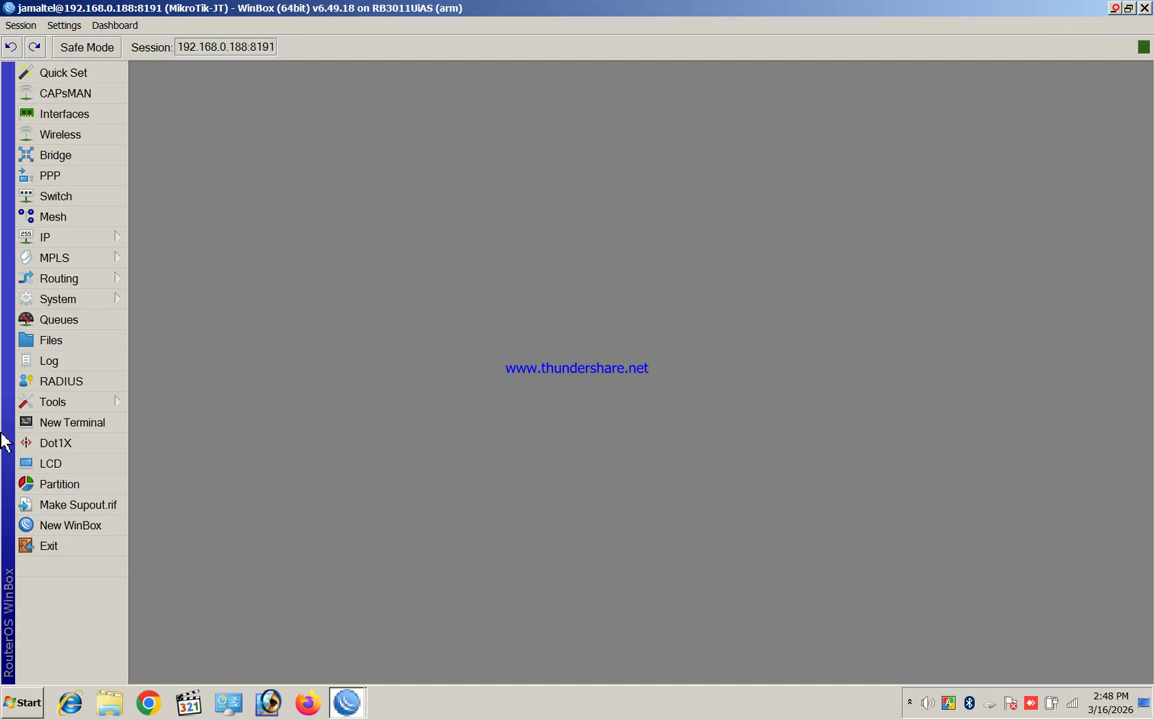
# Step: Connect to the second router at MAC address 74:4D:28:5E:AD:1C and maximize its session window
pyautogui.click(342, 703)
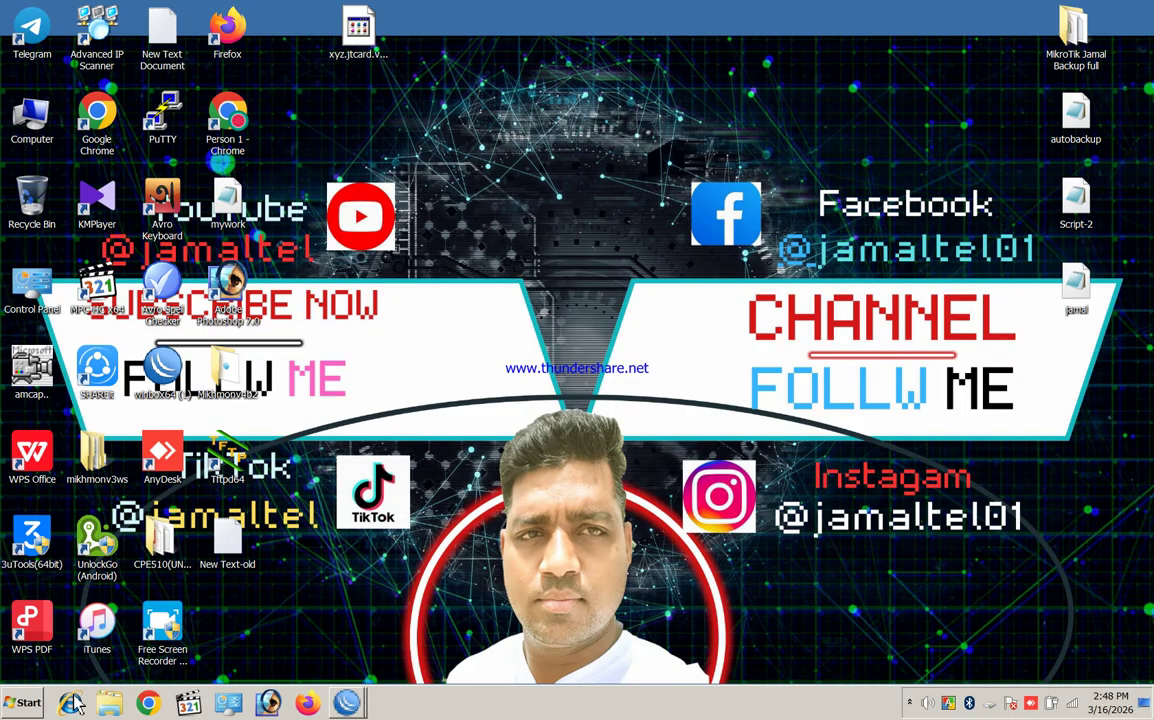
pyautogui.click(347, 703)
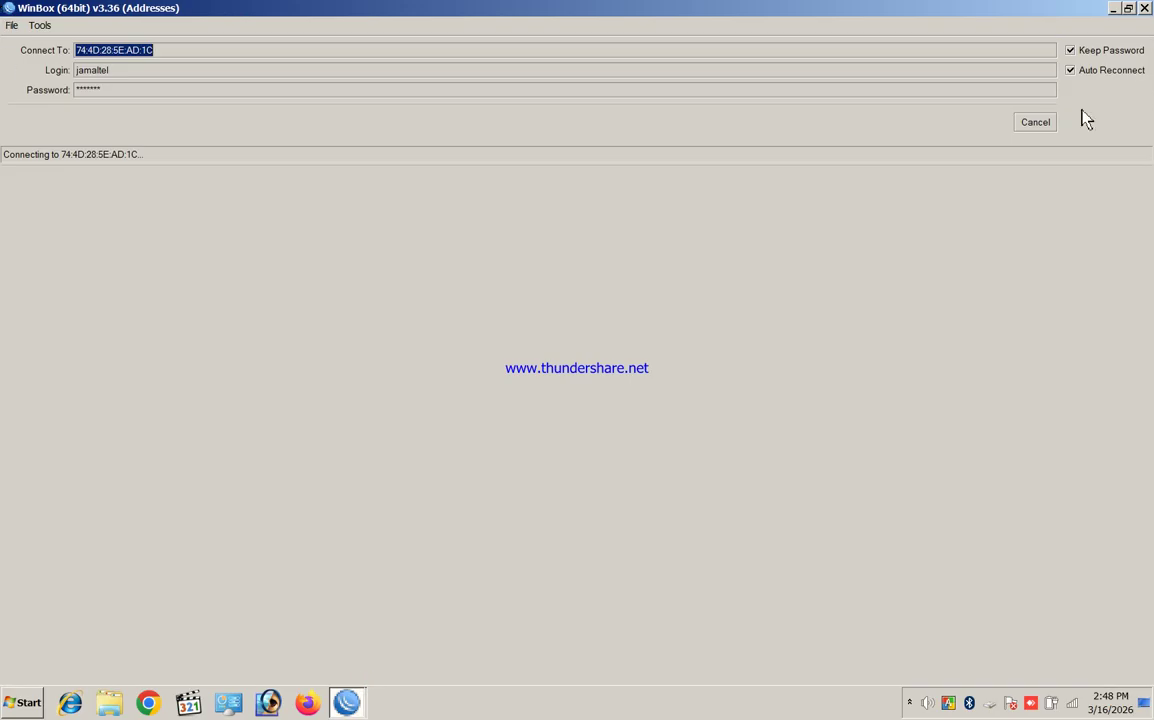
pyautogui.click(1050, 126)
pyautogui.click(1021, 127)
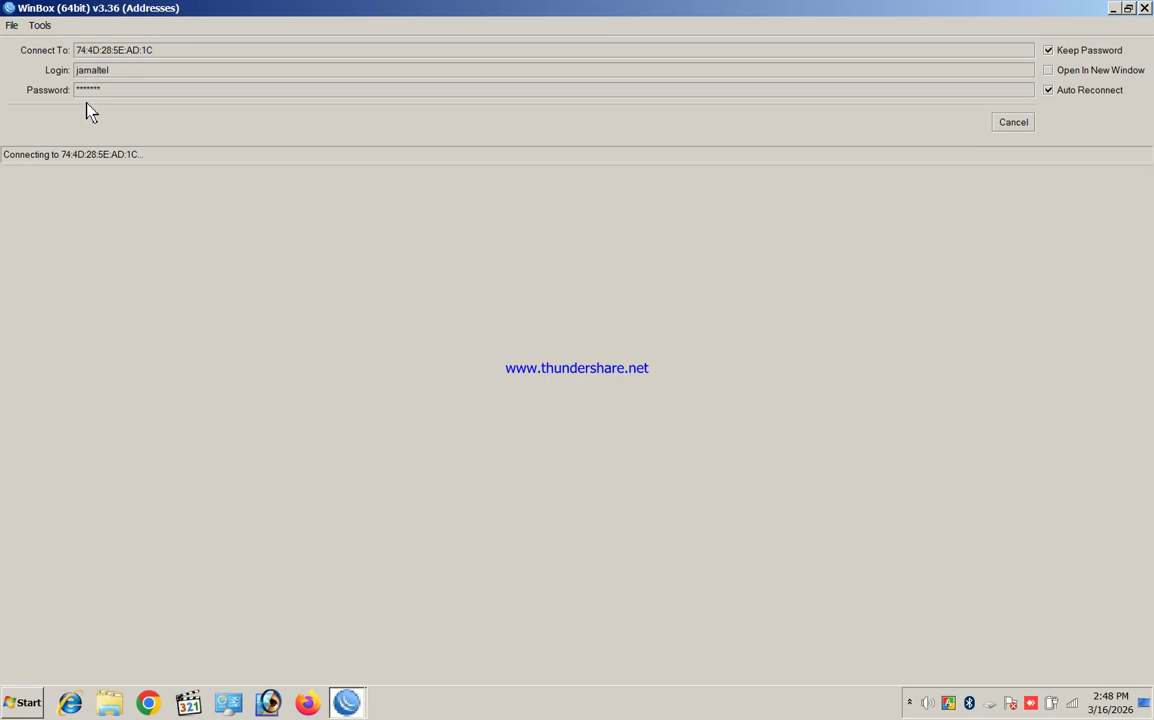
pyautogui.click(1013, 124)
pyautogui.click(1013, 124)
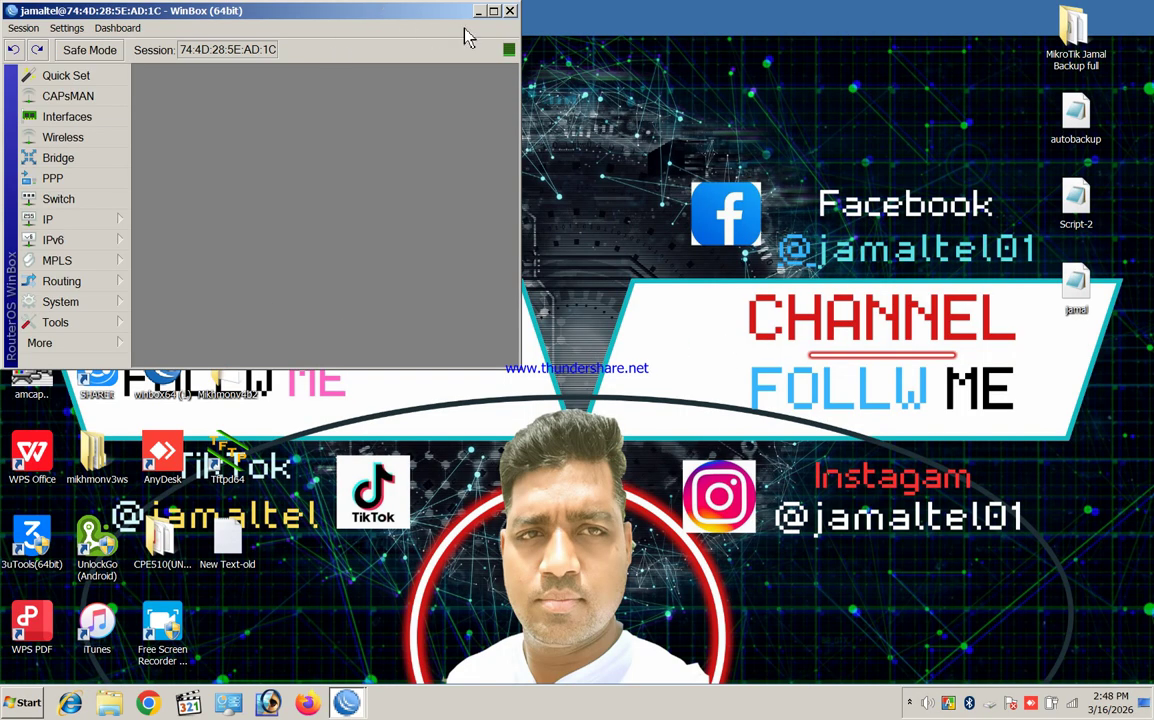
pyautogui.click(494, 12)
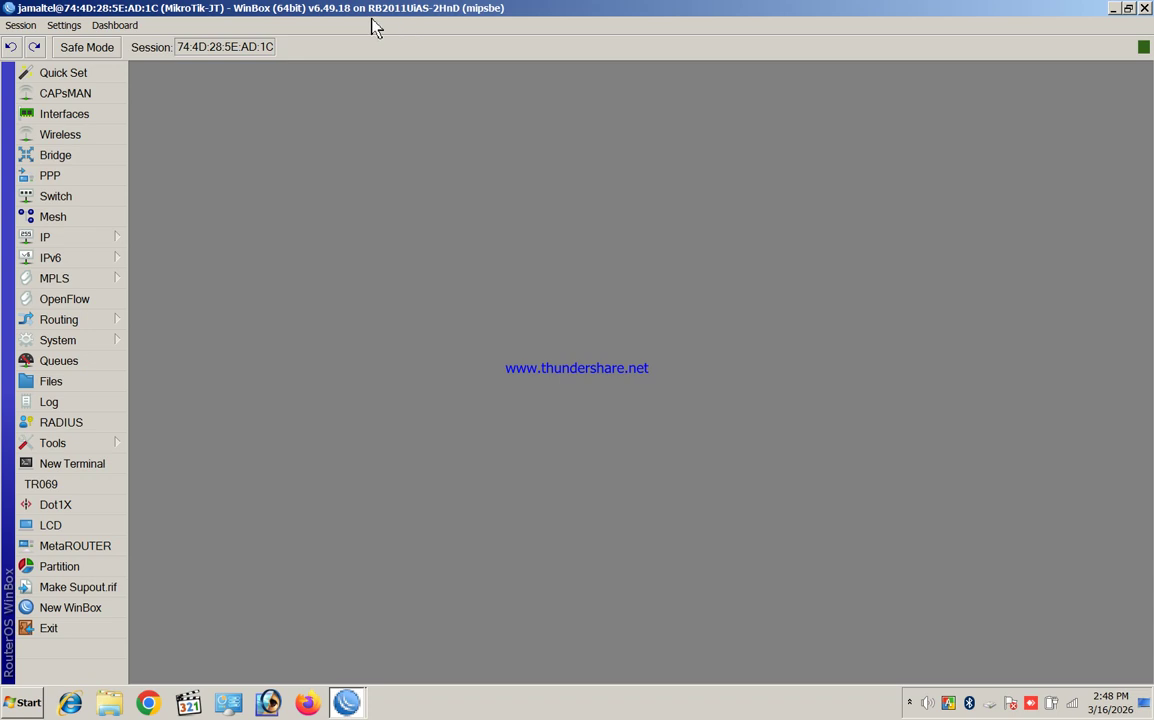
# Step: Open the second router's PPP interfaces and review the general and dial-out settings of the pptp-out1 client
pyautogui.click(84, 180)
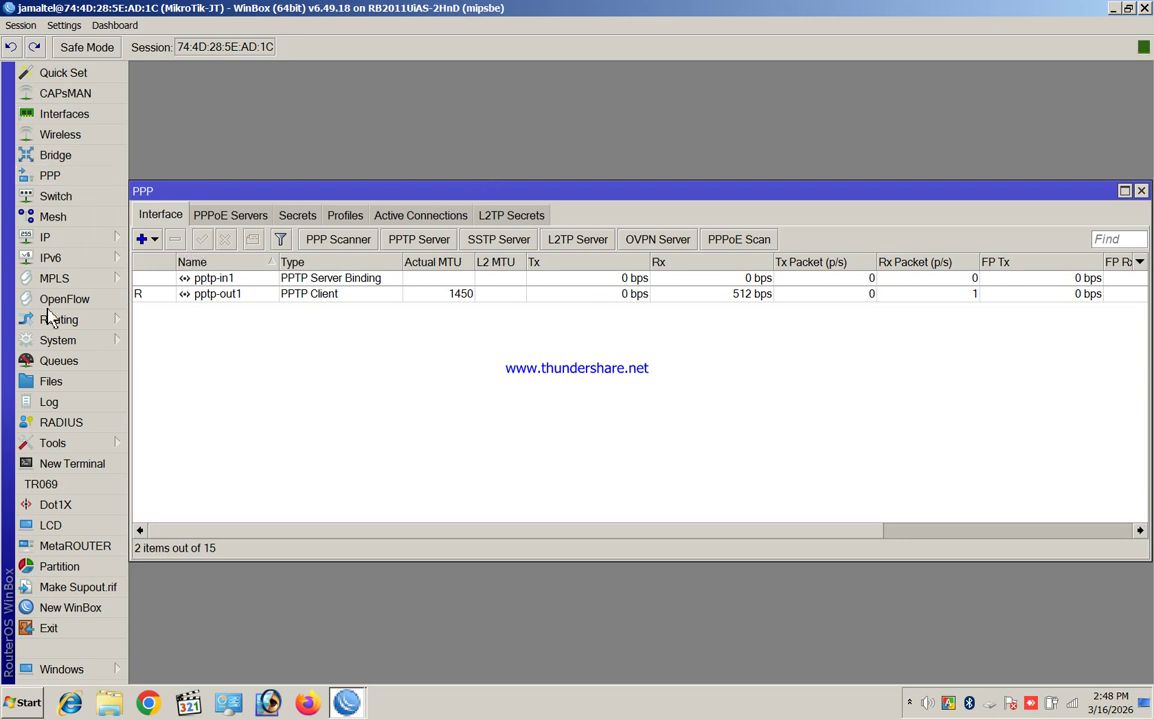
pyautogui.click(152, 242)
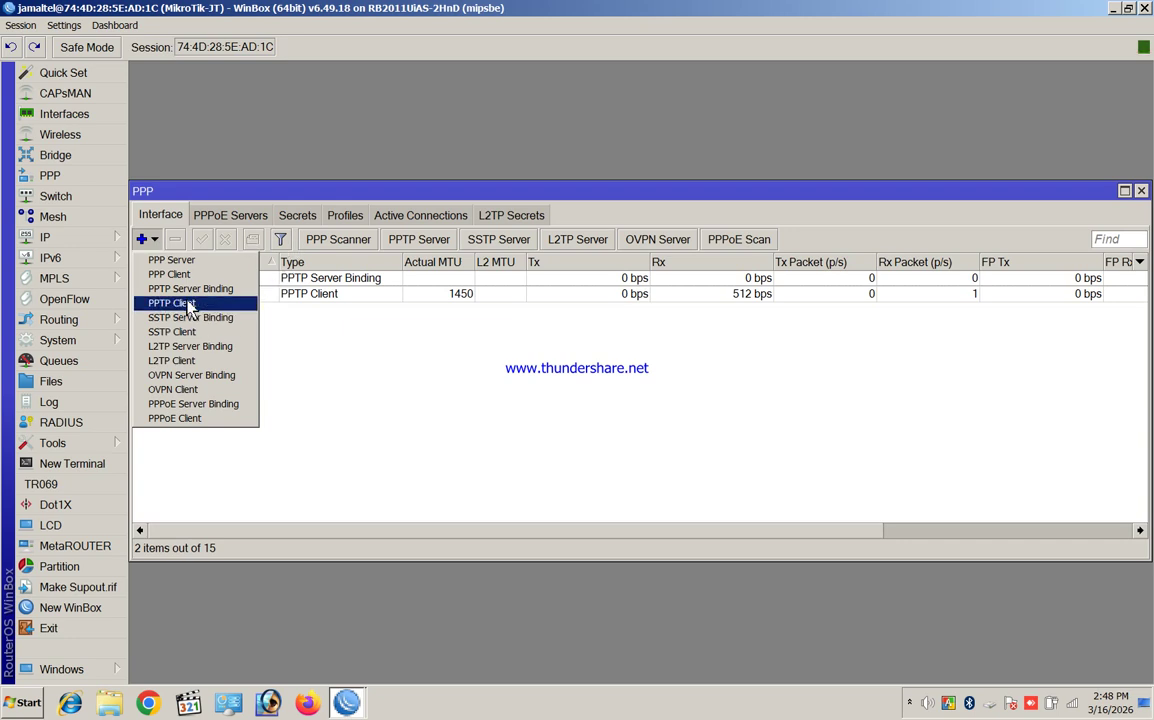
pyautogui.click(385, 355)
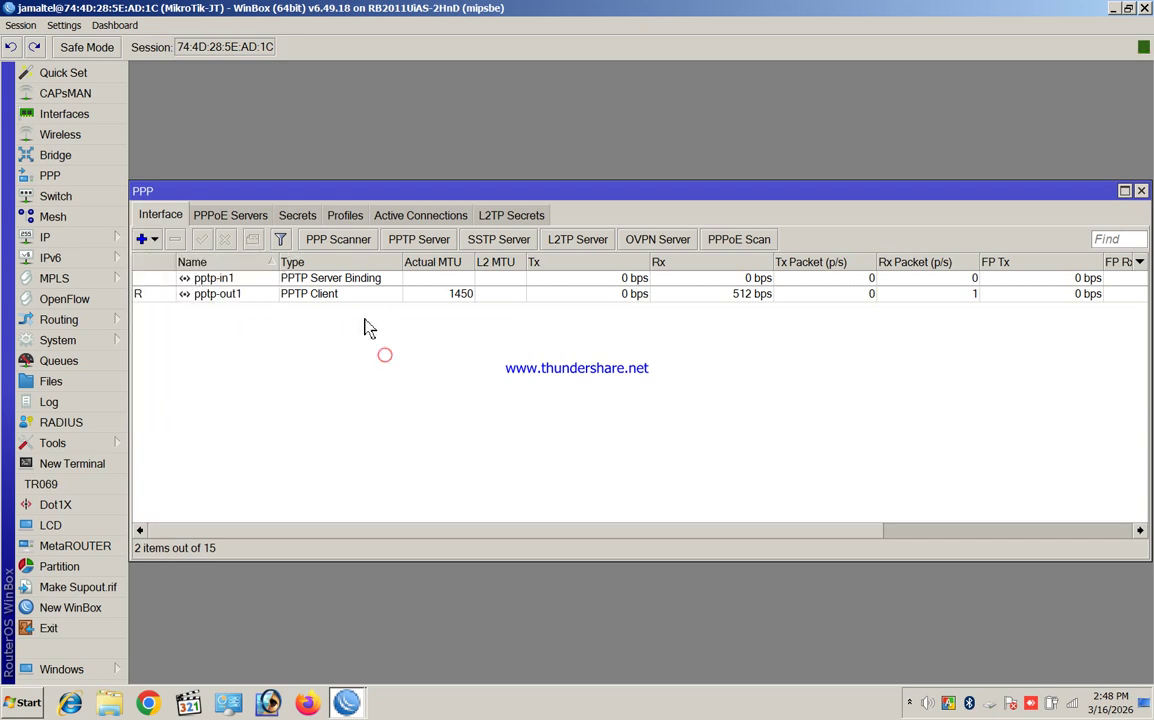
pyautogui.doubleClick(345, 294)
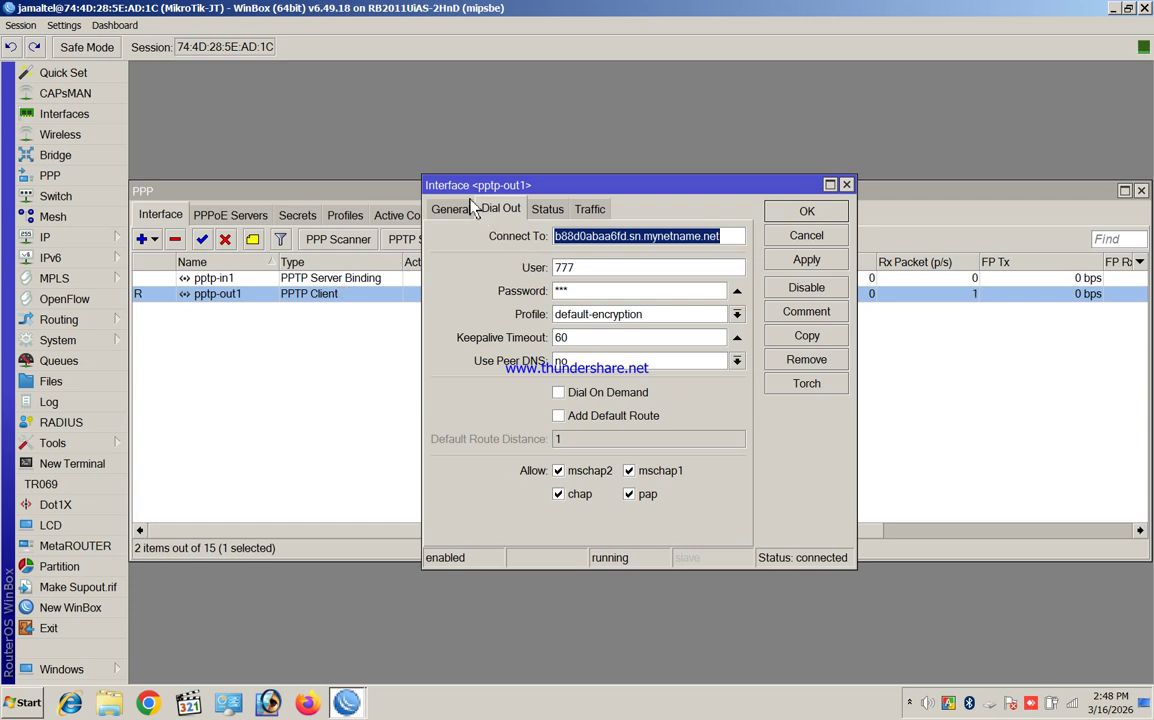
pyautogui.click(472, 208)
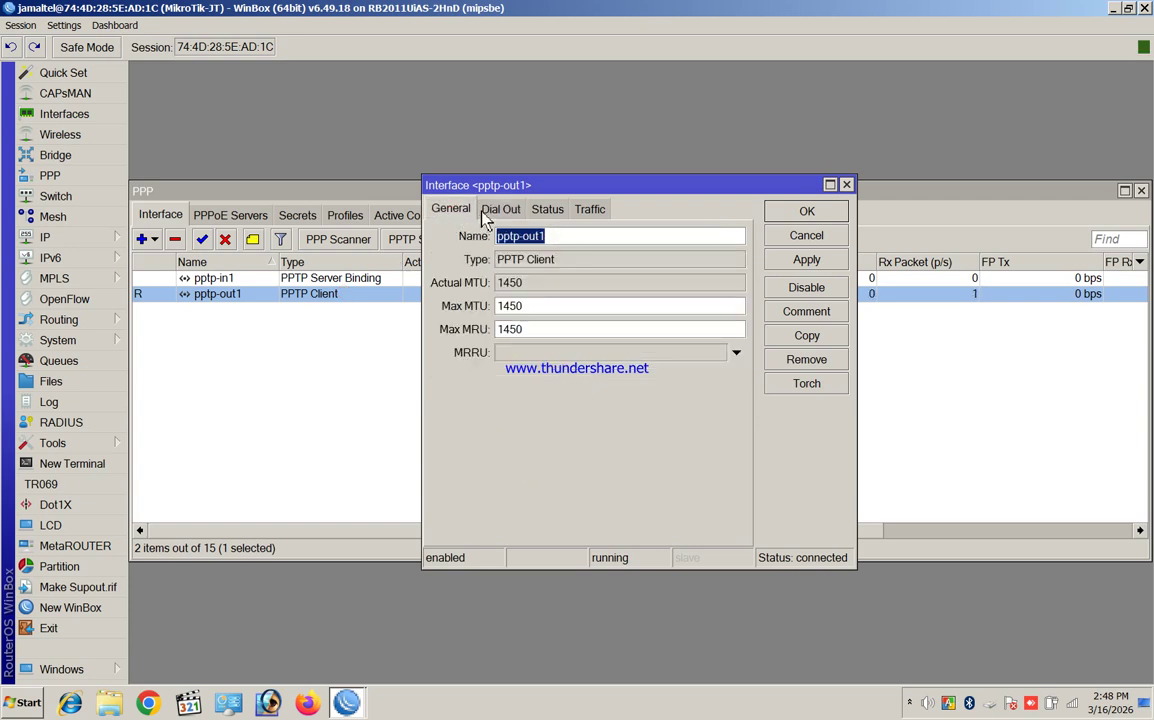
pyautogui.click(487, 212)
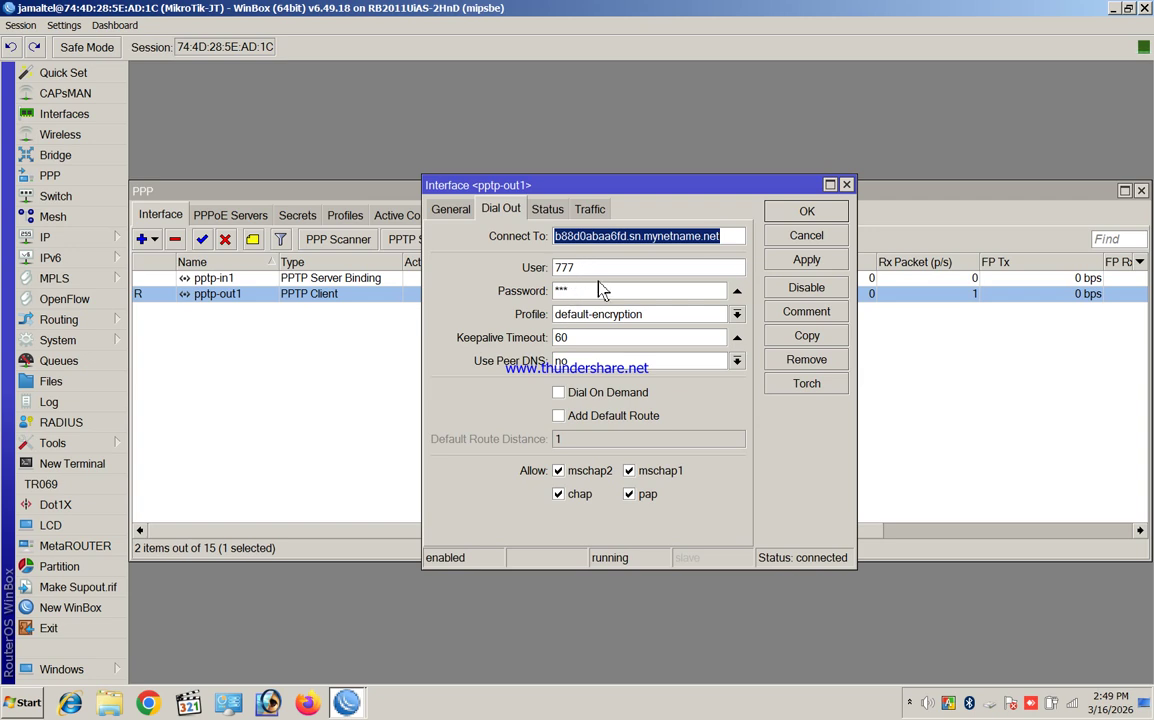
# Step: Disable and re-enable the pptp-out1 client to restart its connection, and accept its settings
pyautogui.click(807, 290)
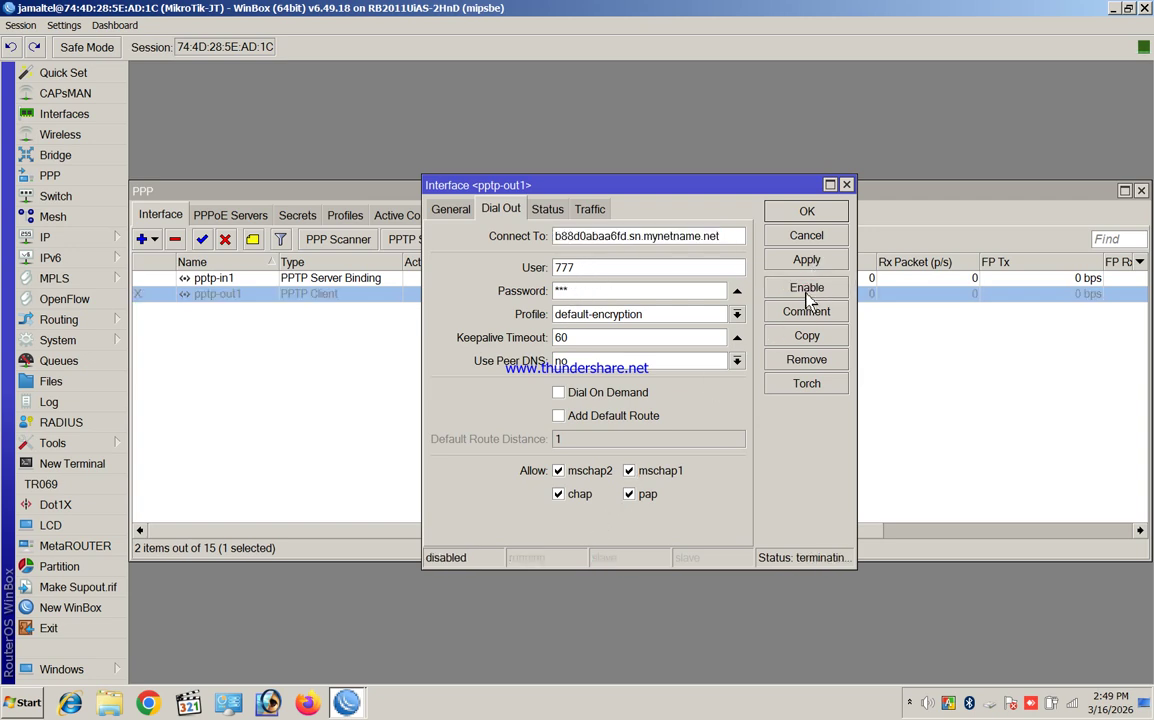
pyautogui.click(806, 290)
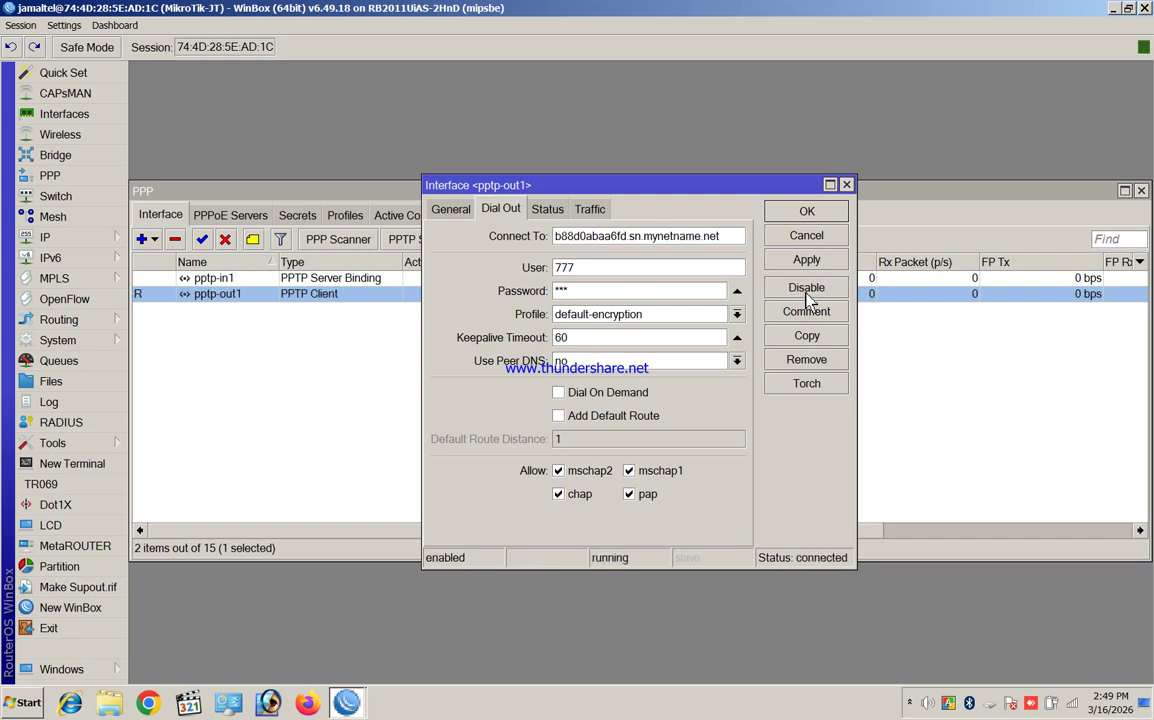
pyautogui.click(806, 211)
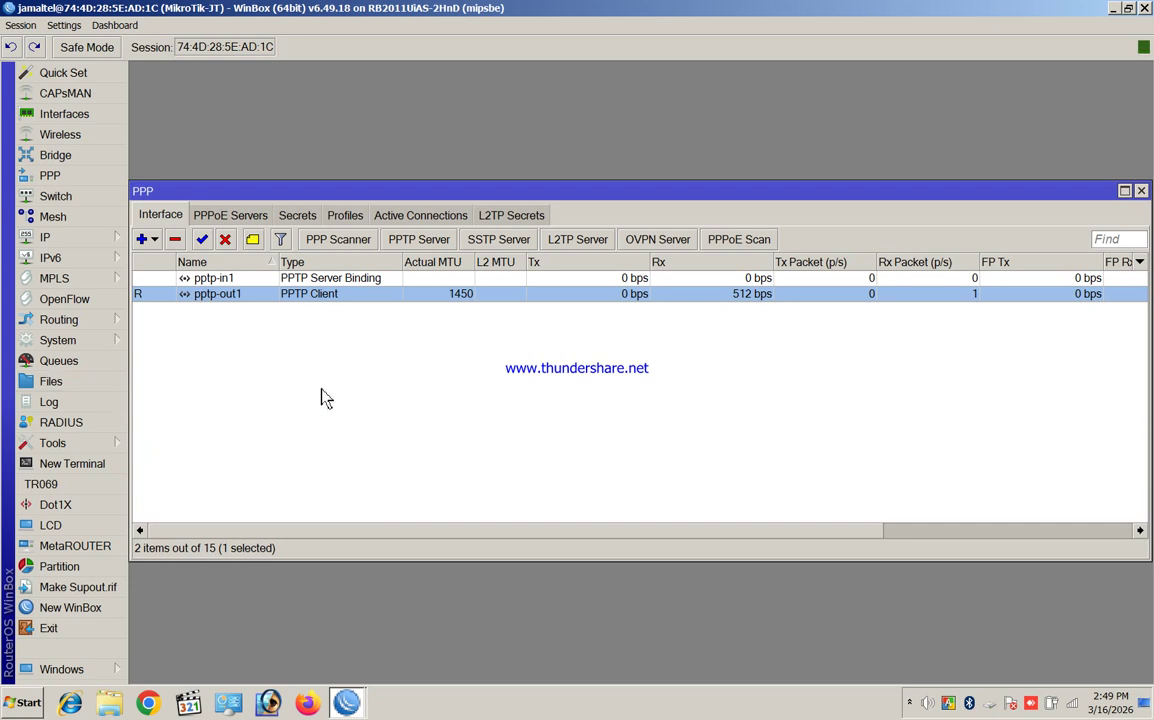
# Step: Recheck the dial-out settings and connection status of pptp-out1, and close the interface and PPP windows
pyautogui.doubleClick(403, 296)
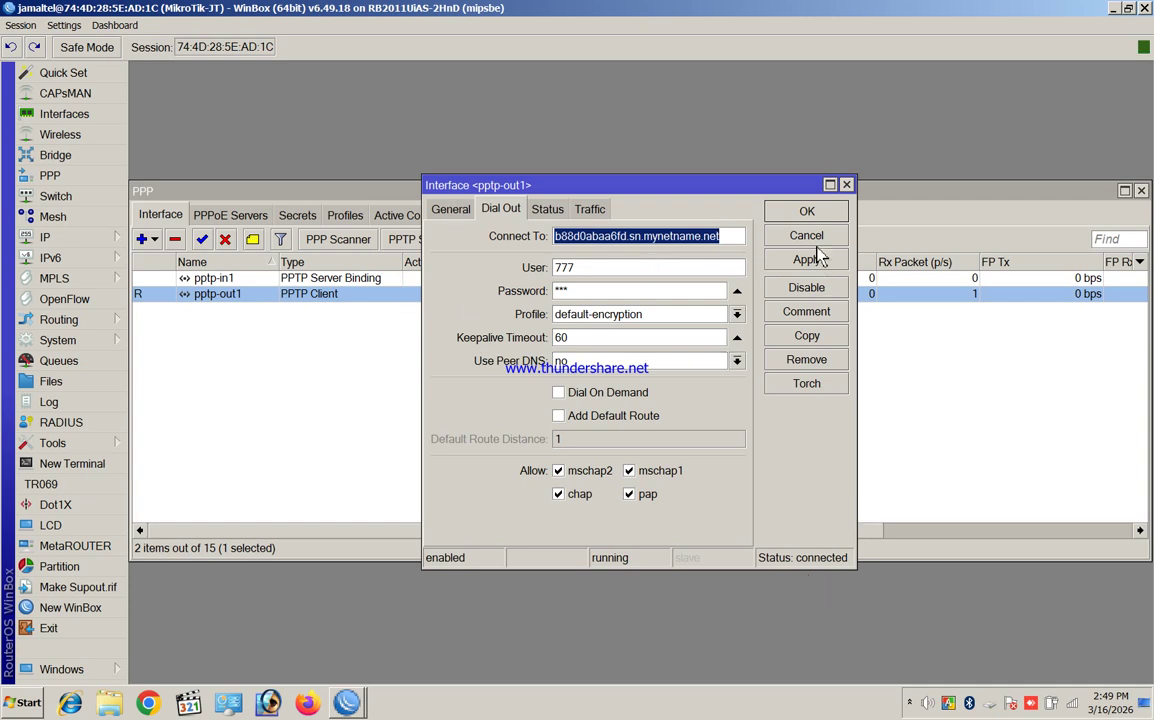
pyautogui.click(810, 213)
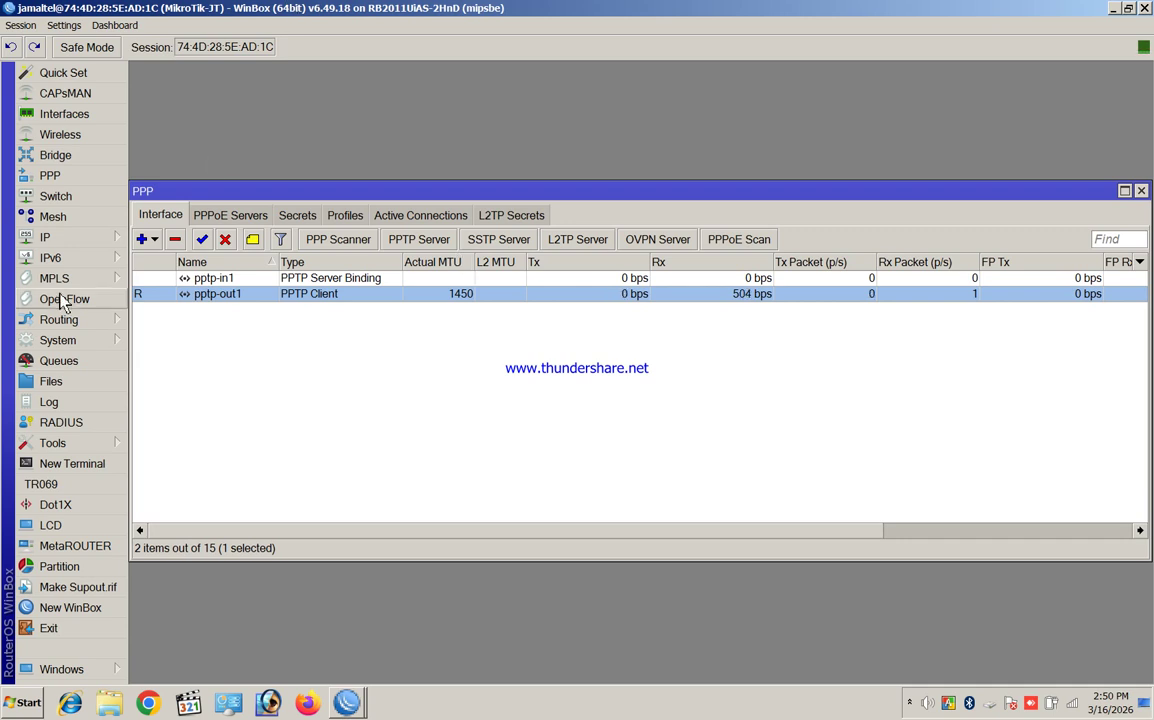
pyautogui.click(1139, 191)
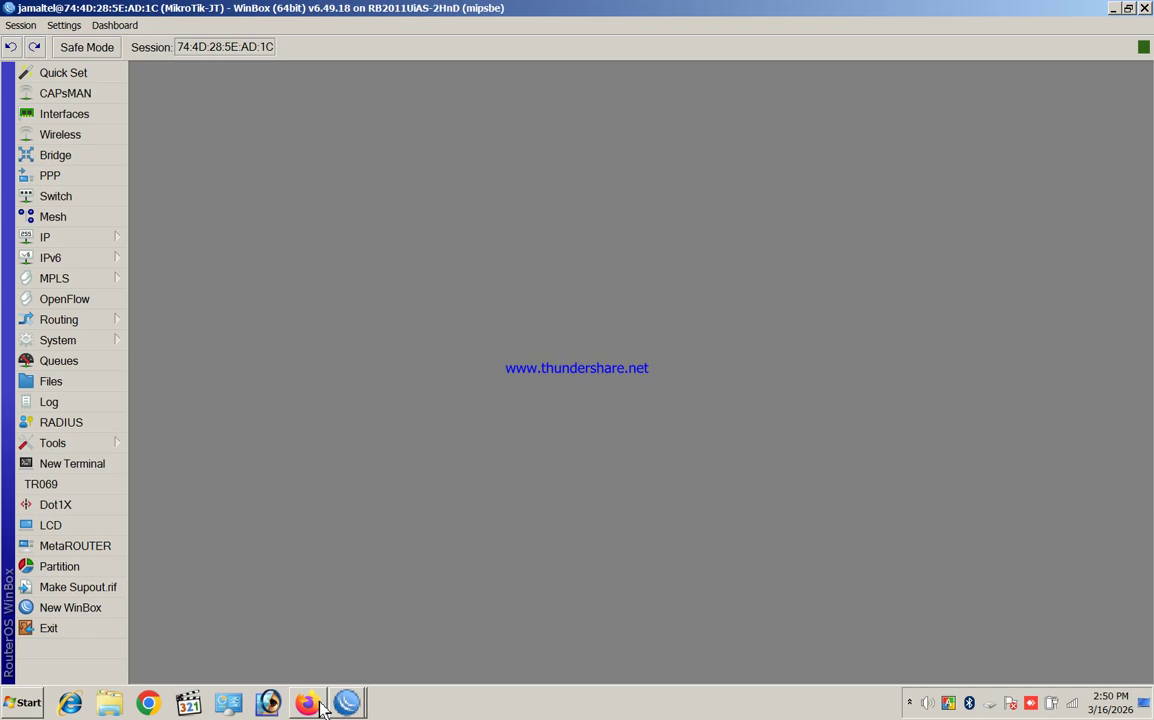
# Step: Switch back to the 192.168.0.188:8191 router session, maximize it and show its PPP interfaces
pyautogui.click(359, 665)
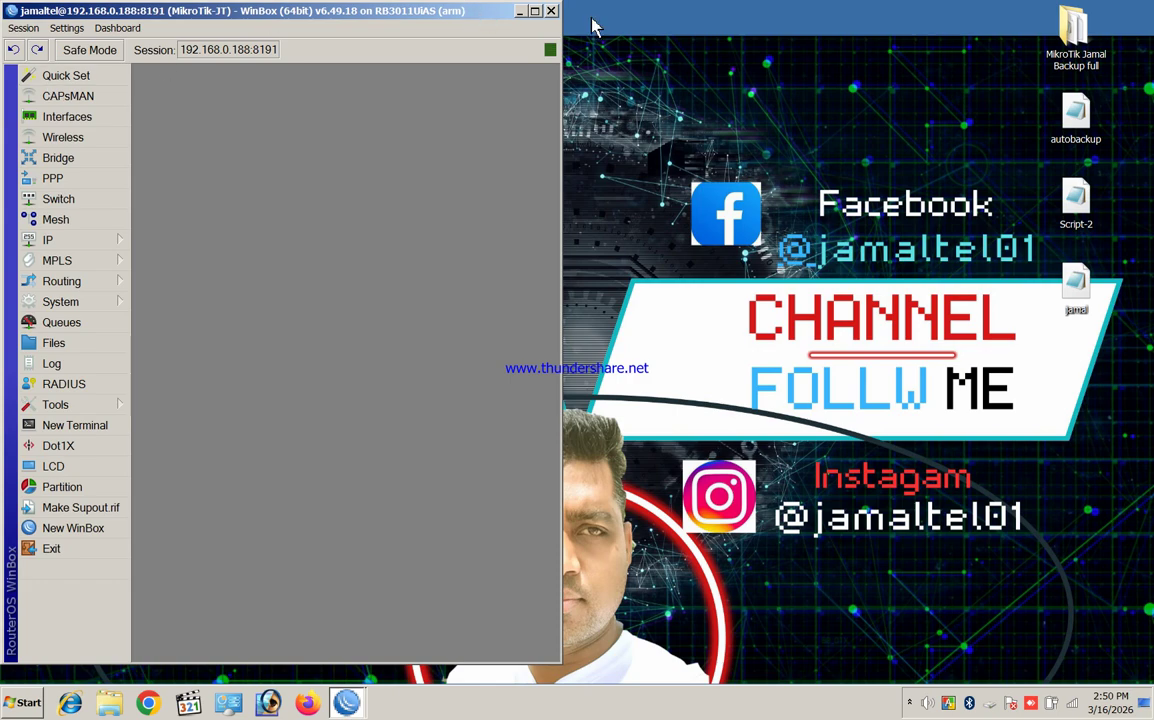
pyautogui.click(533, 10)
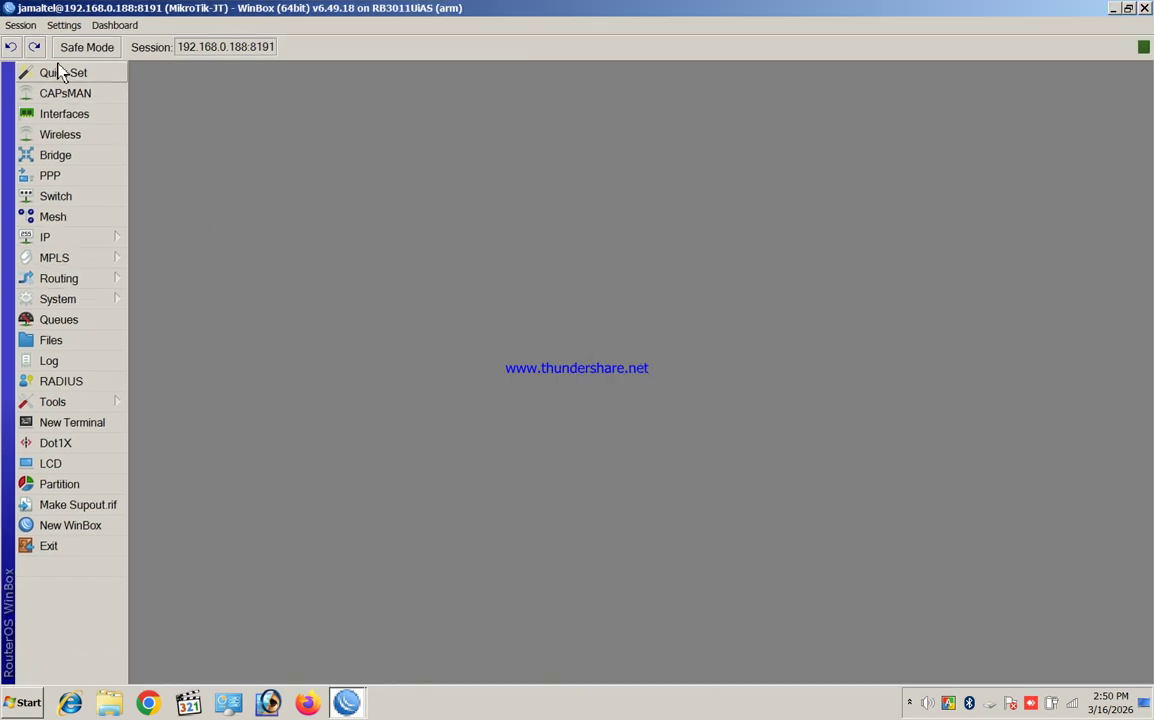
pyautogui.click(100, 180)
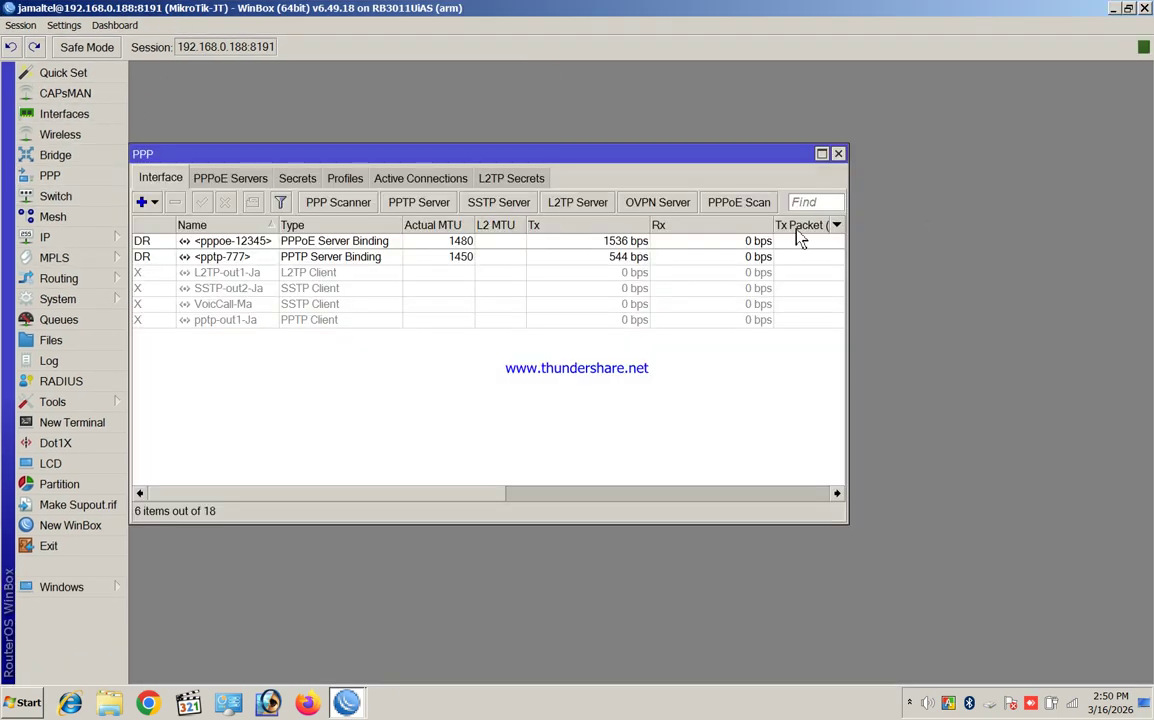
# Step: Review the PPP active connections and secrets, and compare them with the <pptp-777> server binding among the interfaces
pyautogui.click(420, 179)
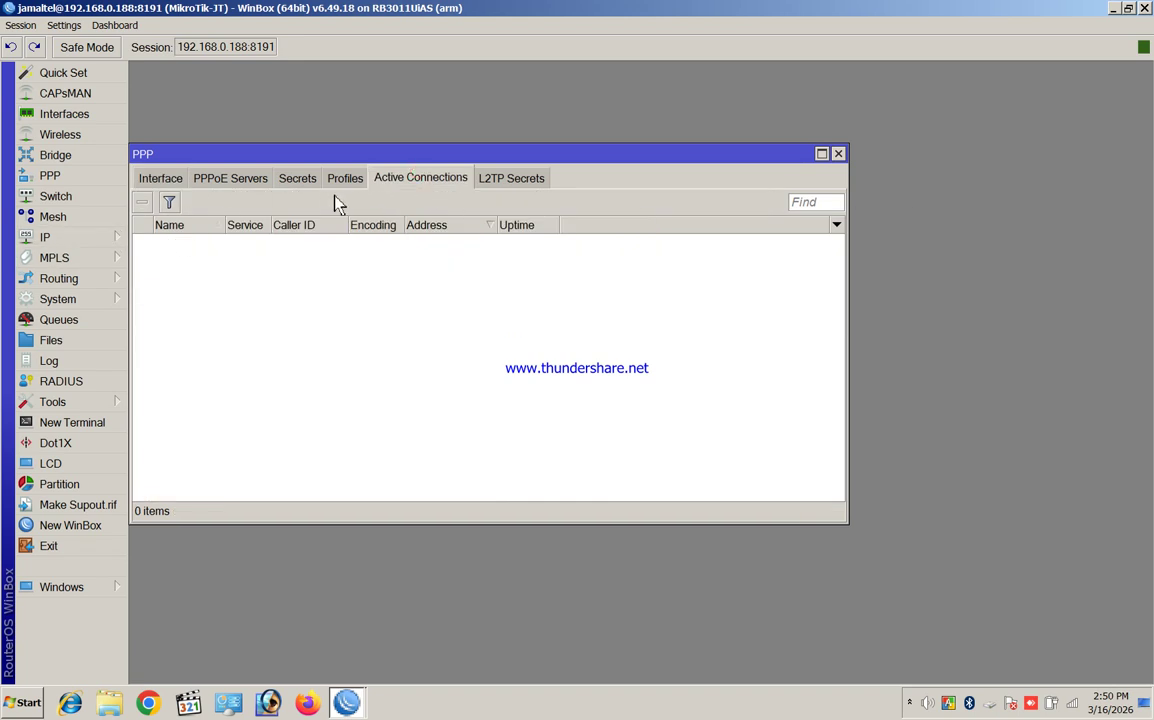
pyautogui.click(155, 182)
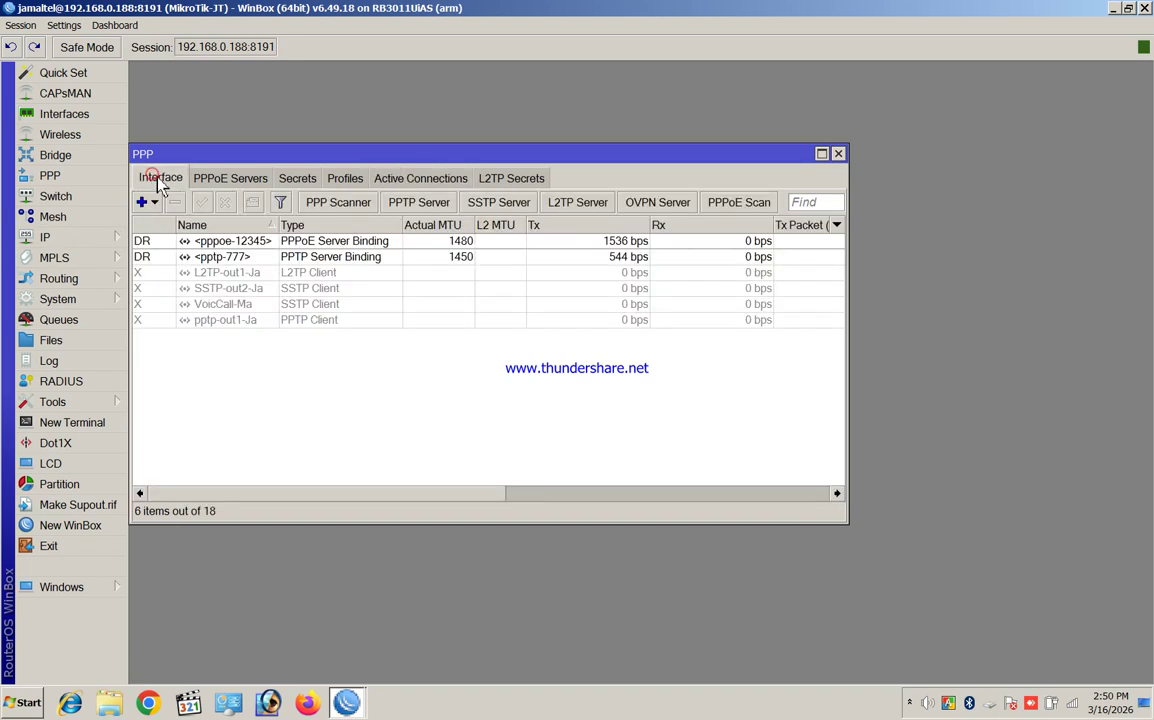
pyautogui.click(369, 259)
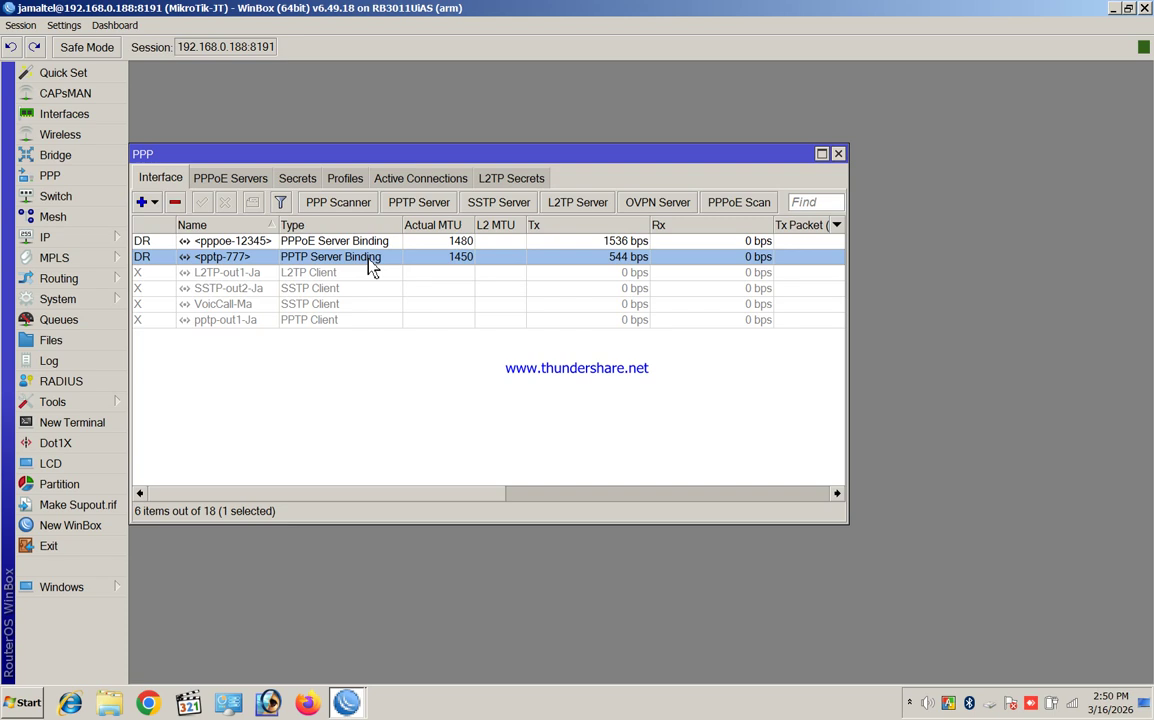
pyautogui.click(398, 179)
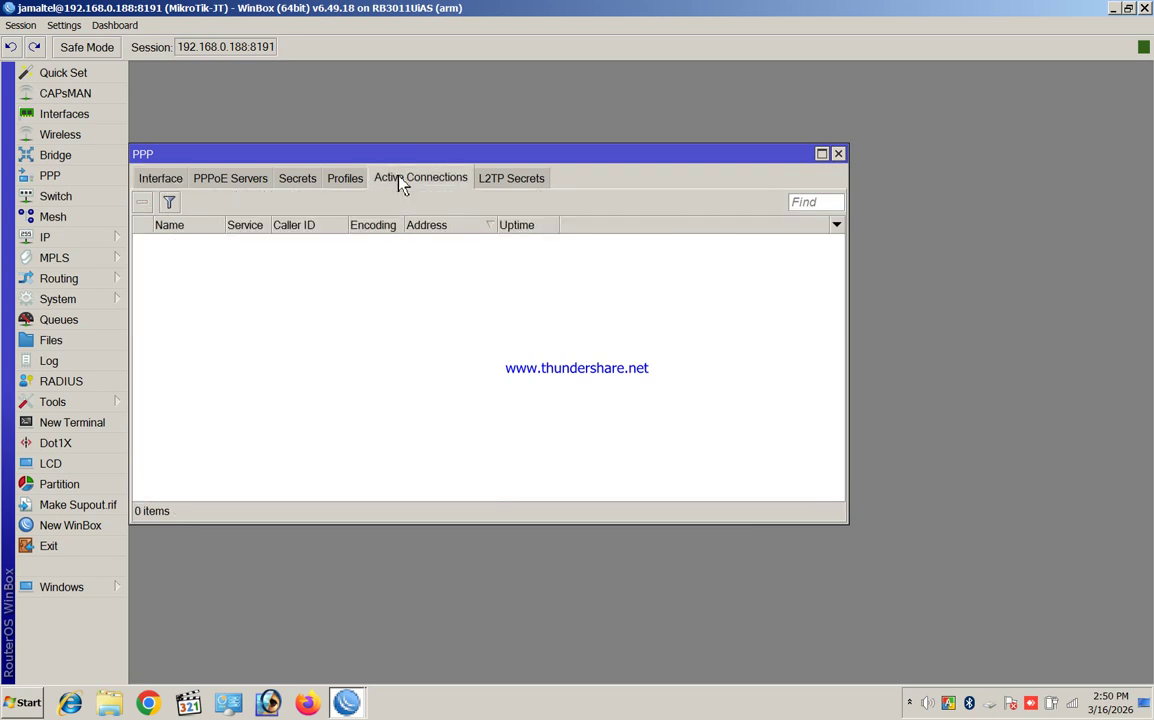
pyautogui.click(155, 182)
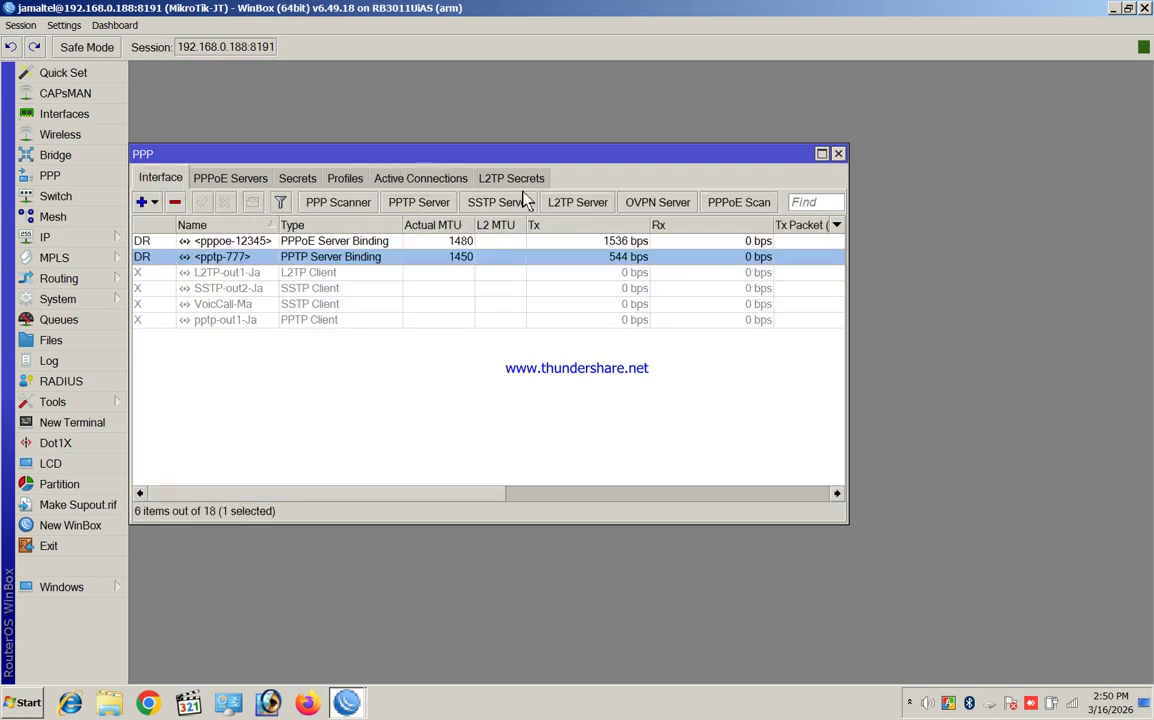
pyautogui.click(292, 178)
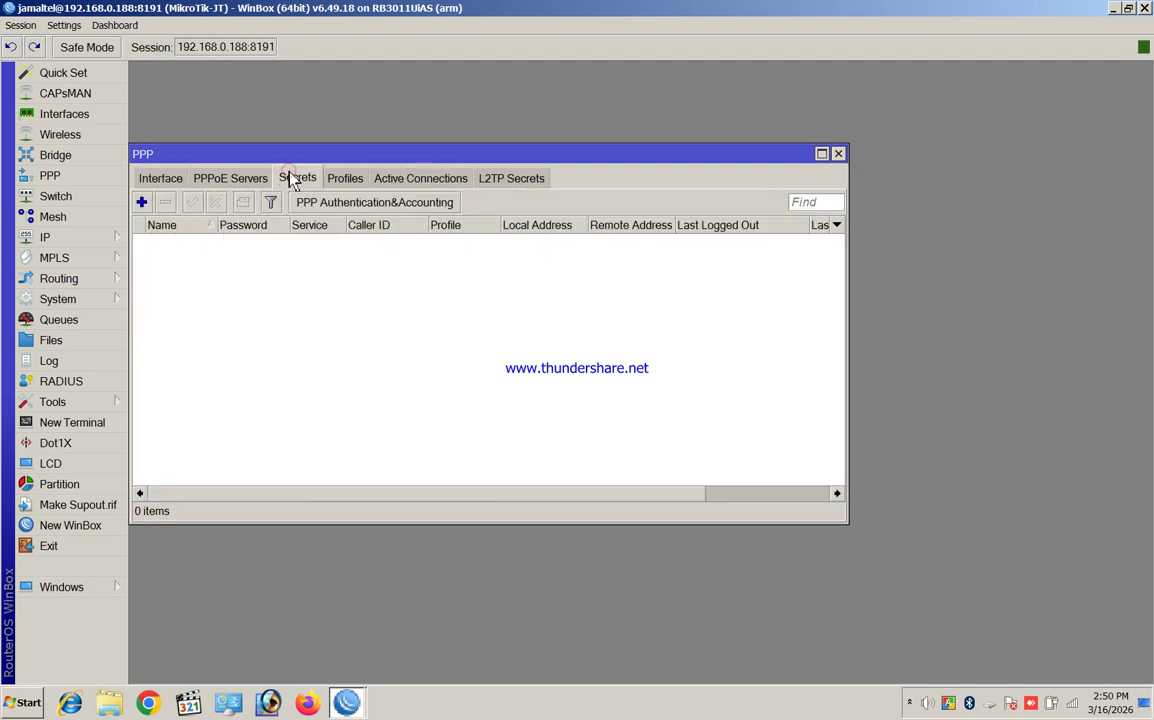
pyautogui.click(149, 177)
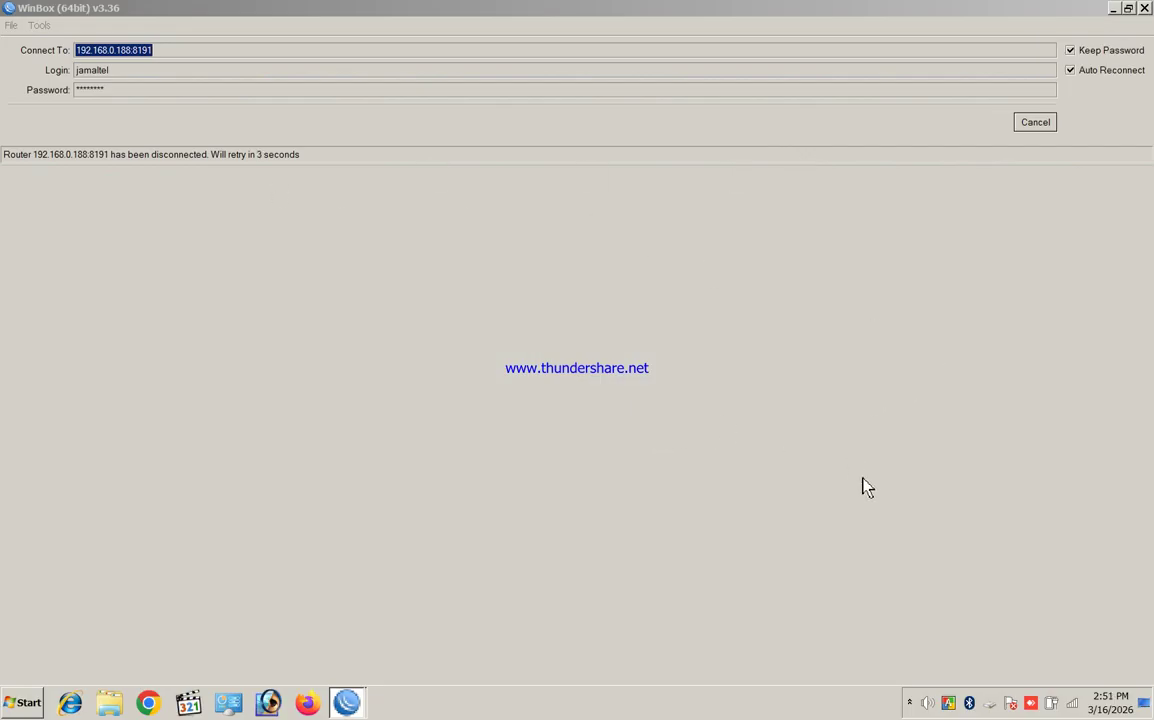
# Step: Stop the automatic reconnection to 192.168.0.188:8191 and try to connect to that router again
pyautogui.click(1031, 128)
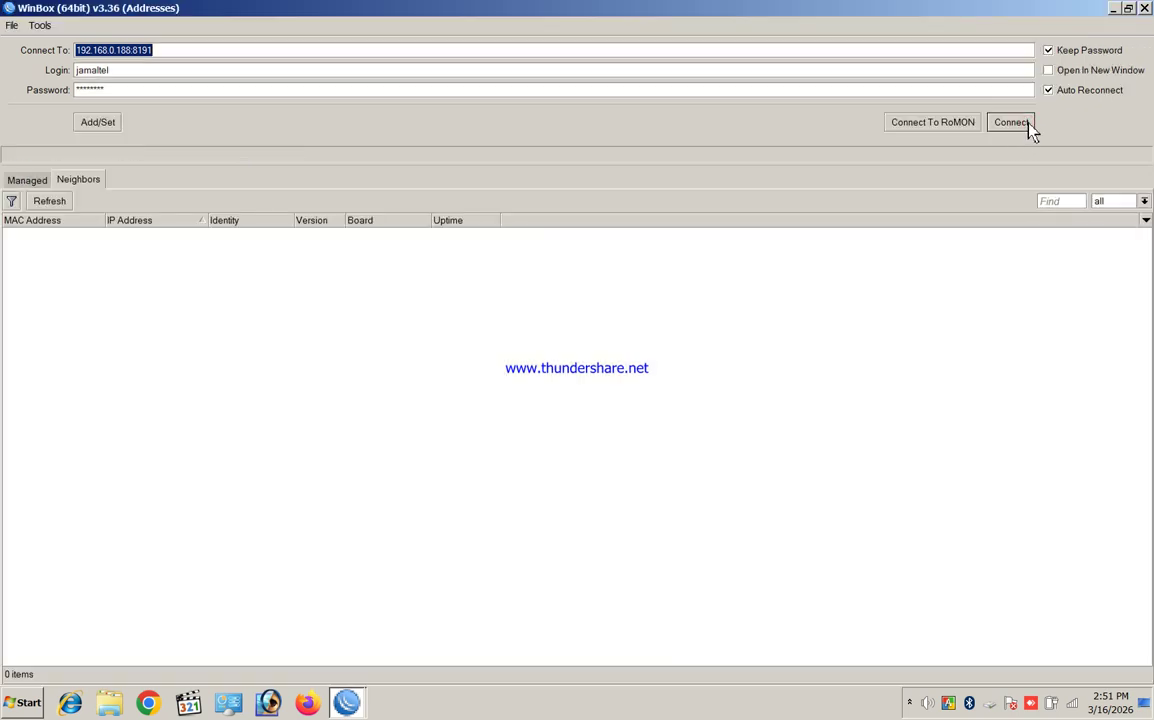
pyautogui.click(1031, 128)
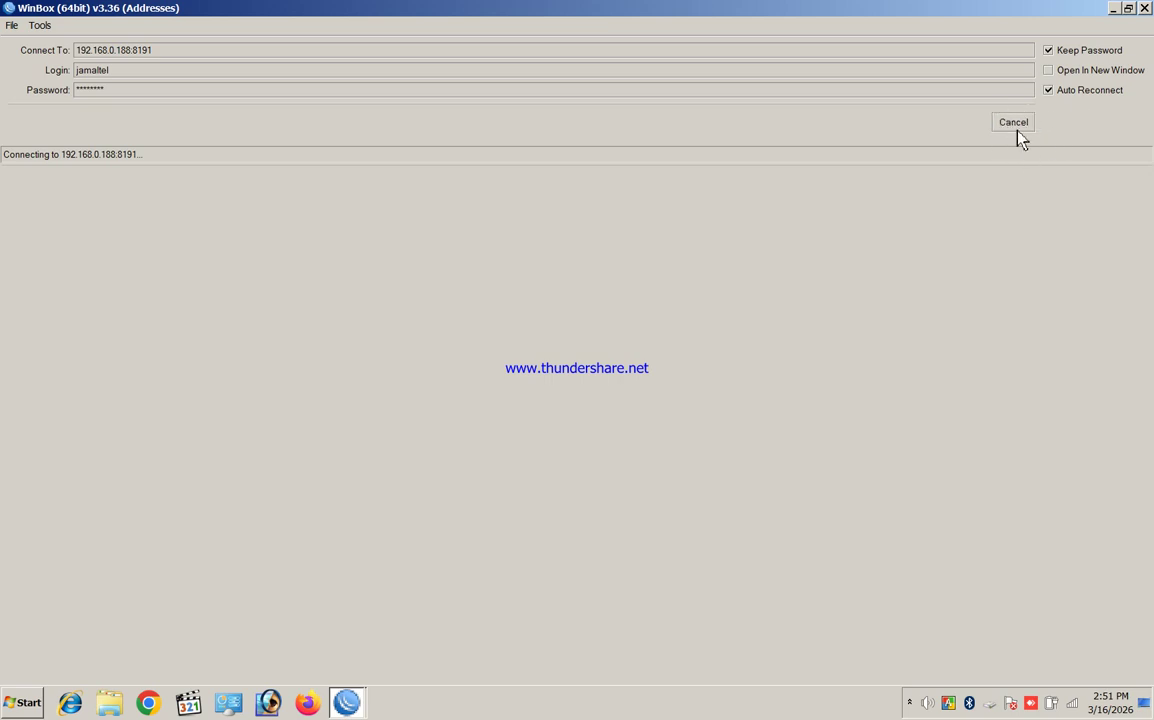
pyautogui.click(1015, 128)
# Step: Switch to the second router's session and check the computer's VPN and wireless network connections
pyautogui.click(347, 705)
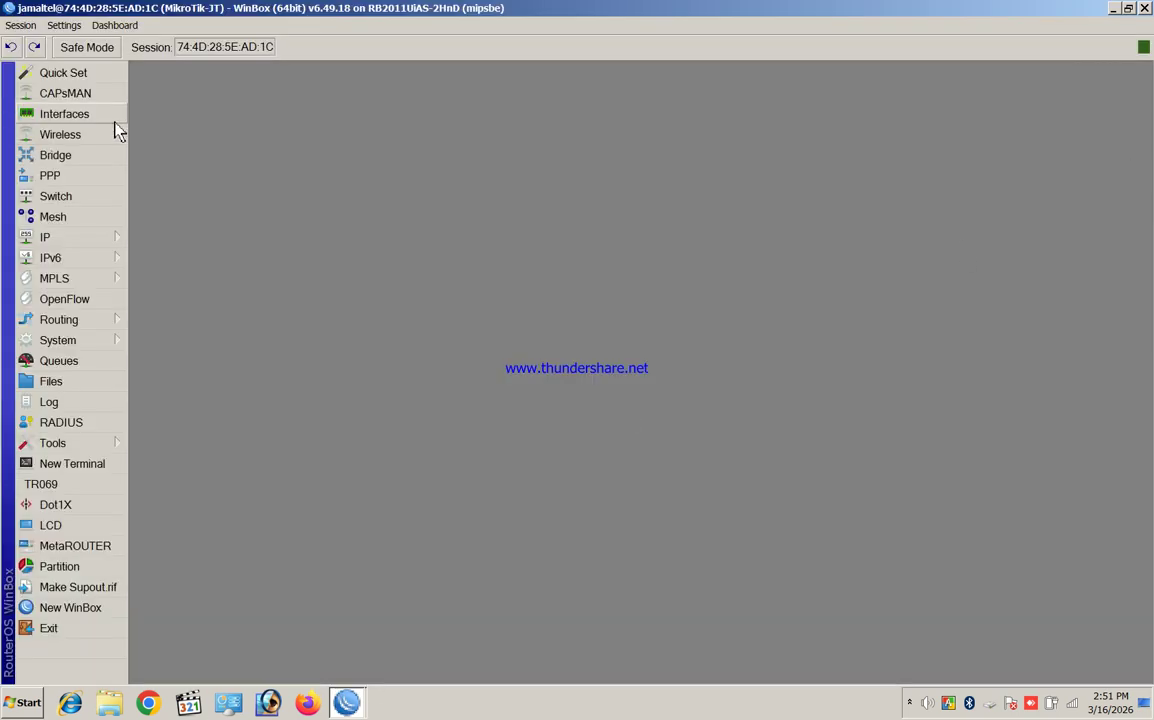
pyautogui.click(1071, 704)
pyautogui.scroll(-2, 1000, 520)
pyautogui.scroll(-2, 1062, 538)
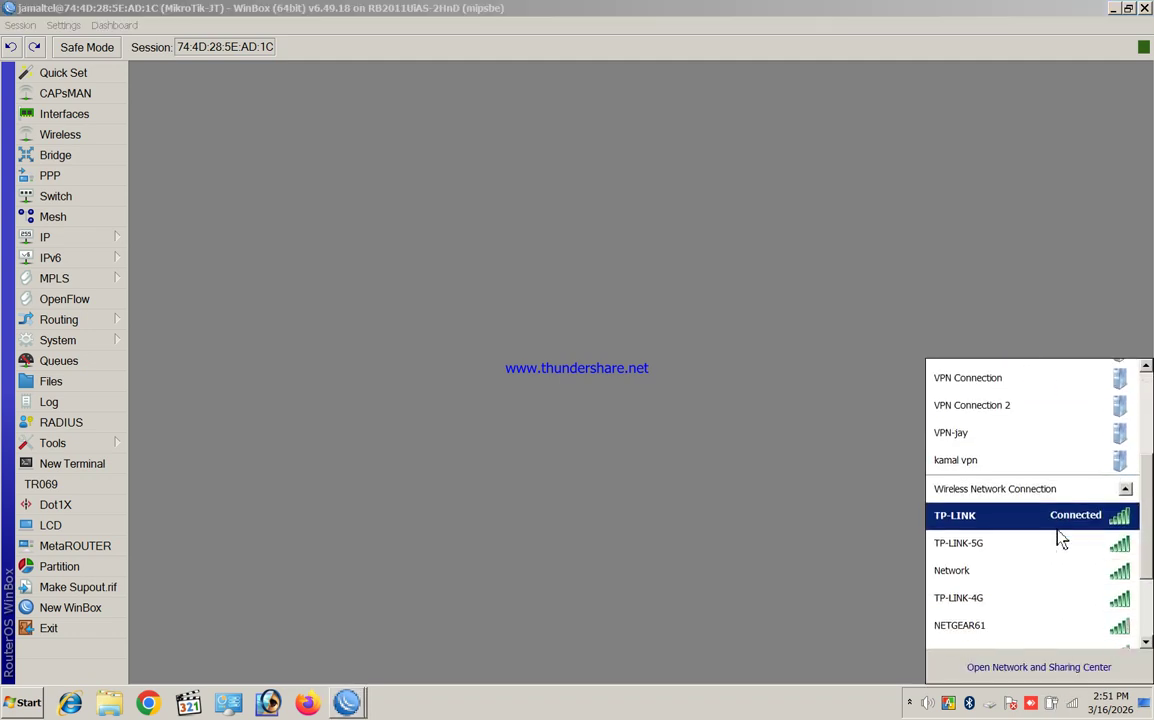
# Step: Review the dial-out settings of the pptp-out1 client, accept them and close the PPP window
pyautogui.click(48, 176)
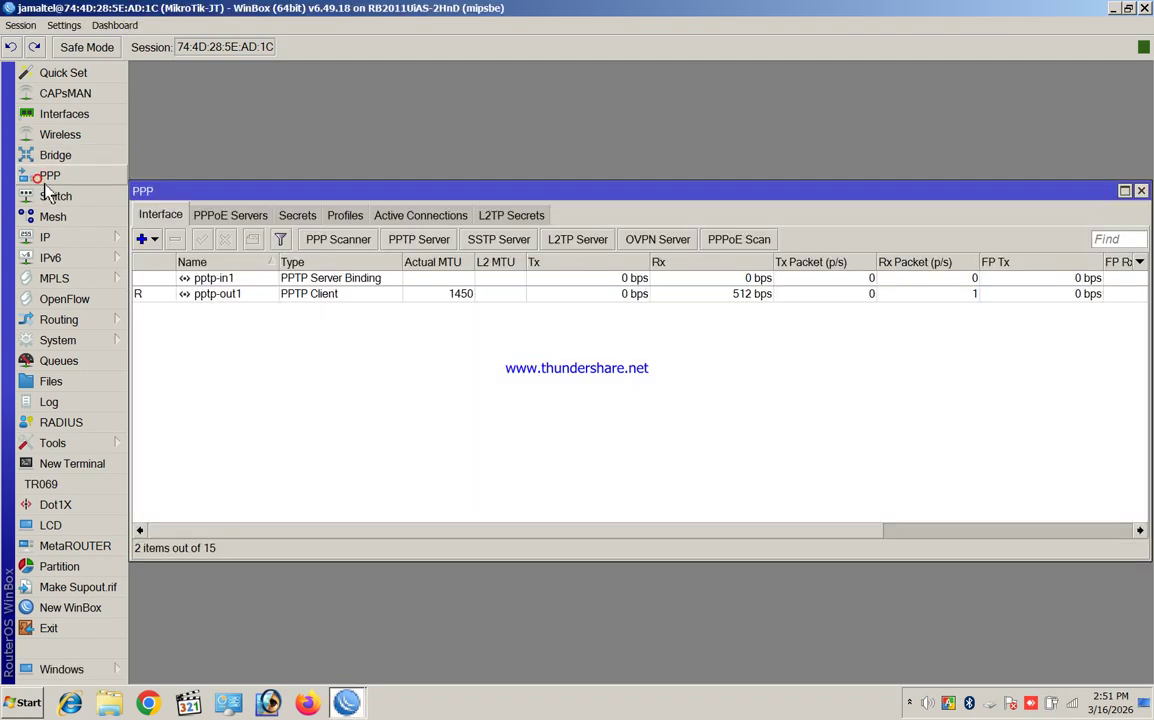
pyautogui.click(341, 296)
pyautogui.doubleClick(341, 296)
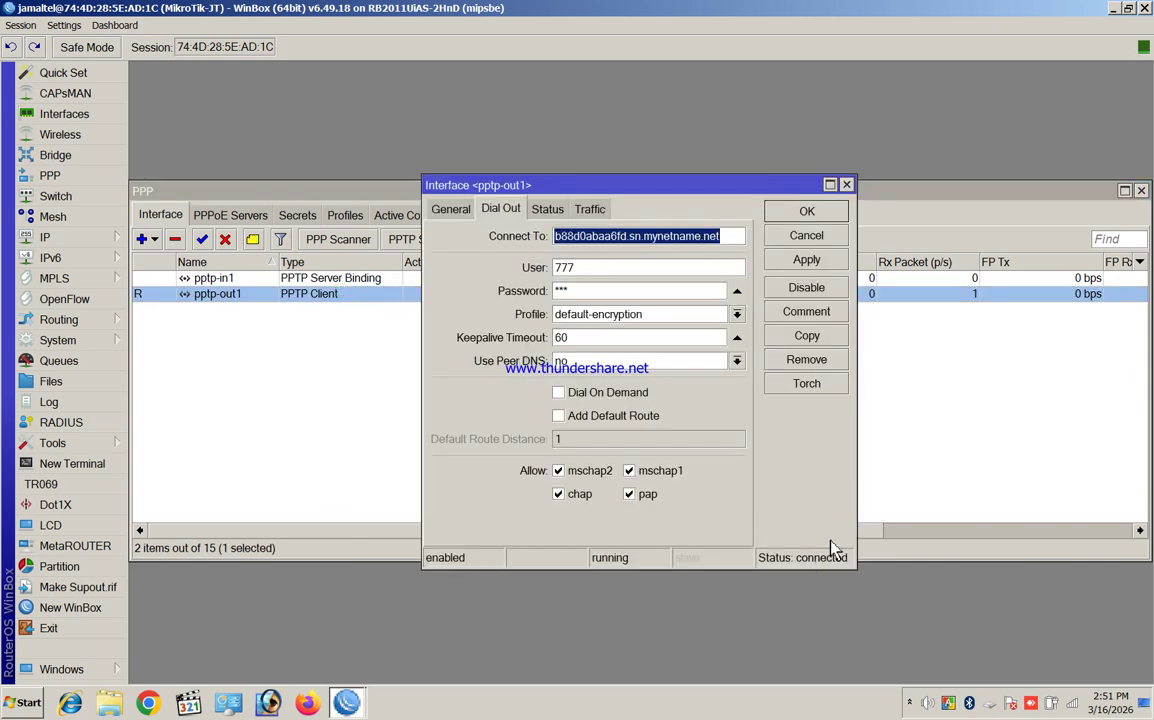
pyautogui.click(805, 210)
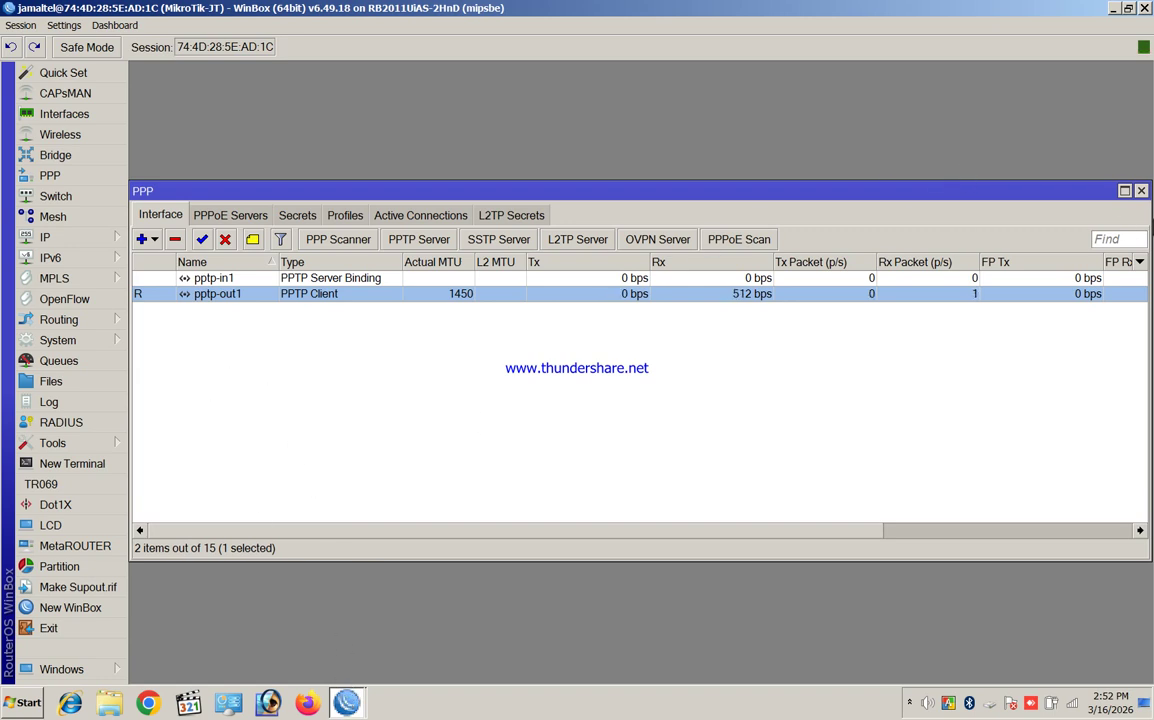
pyautogui.click(1141, 191)
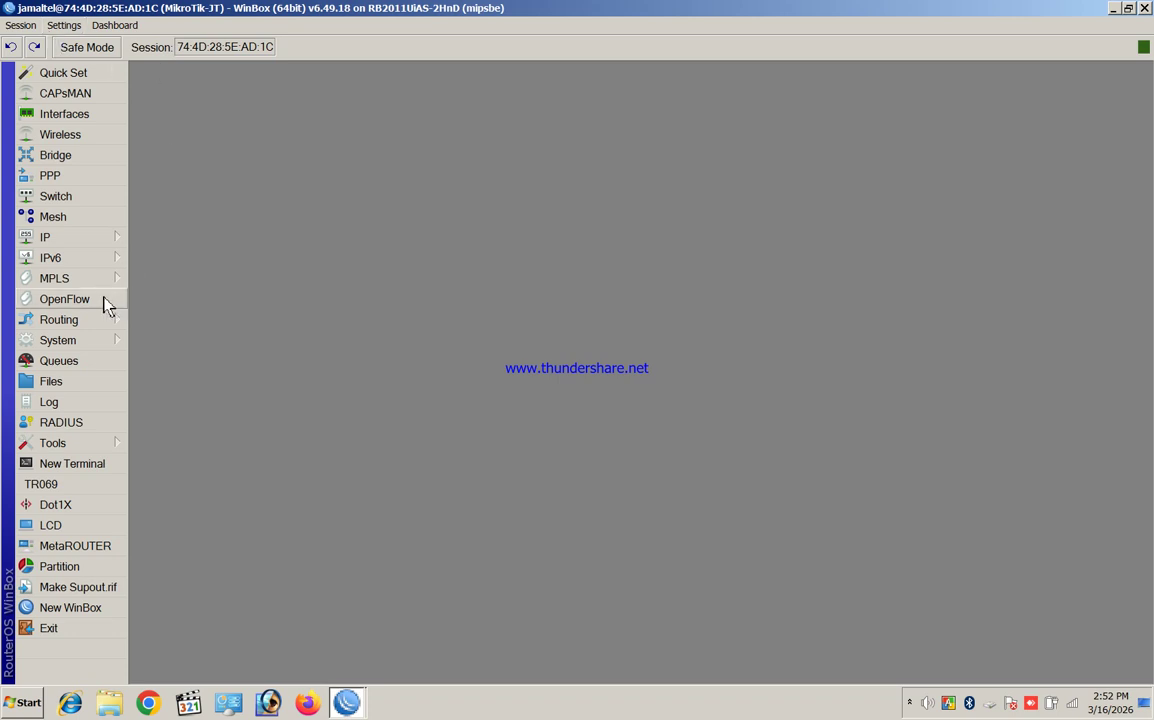
# Step: Reopen the PPP interfaces, check the link status of the pptp-out1 client and close its settings
pyautogui.click(84, 175)
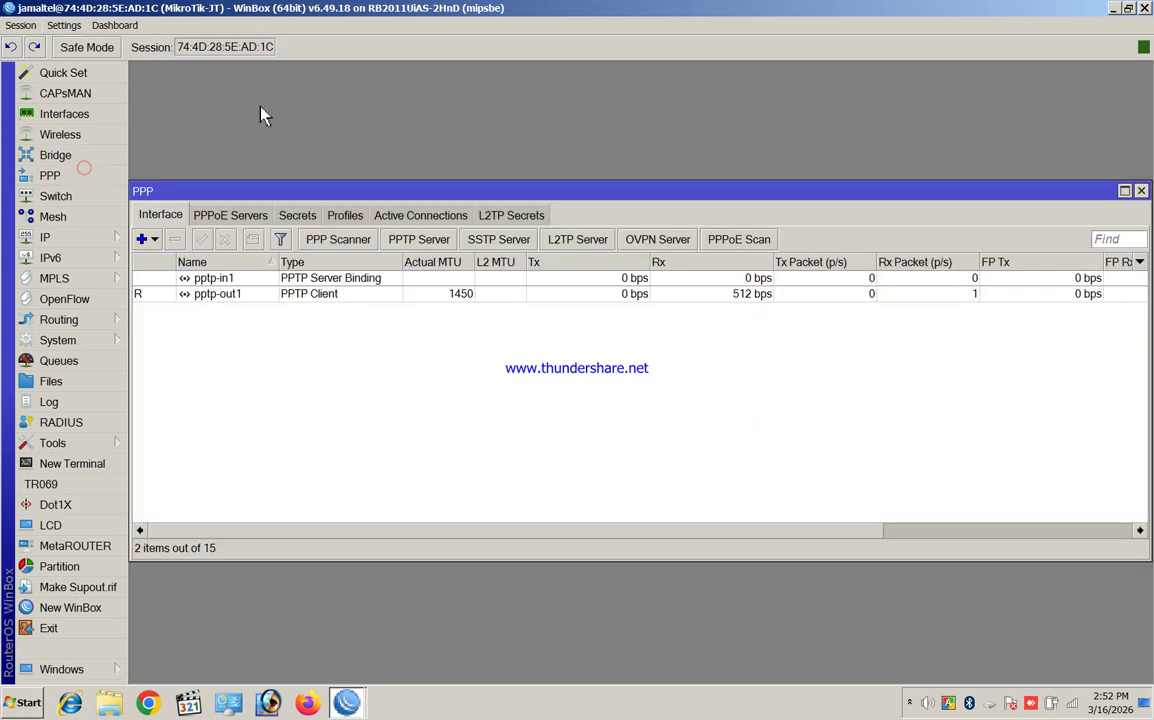
pyautogui.click(310, 292)
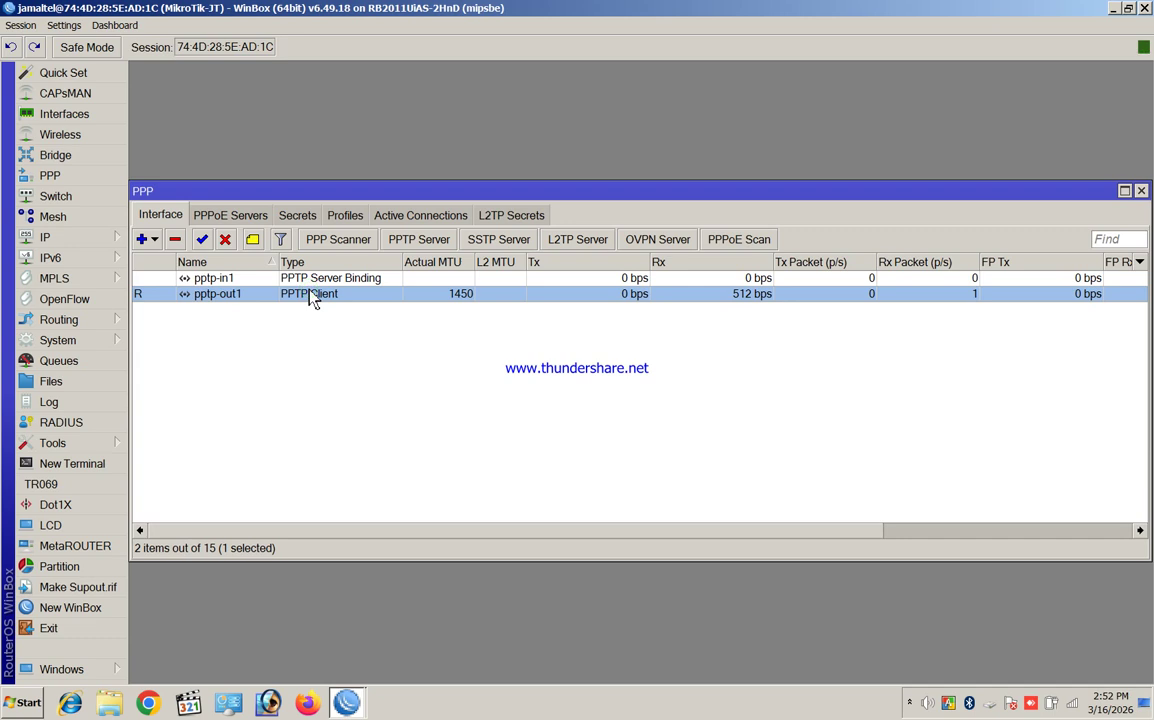
pyautogui.doubleClick(310, 295)
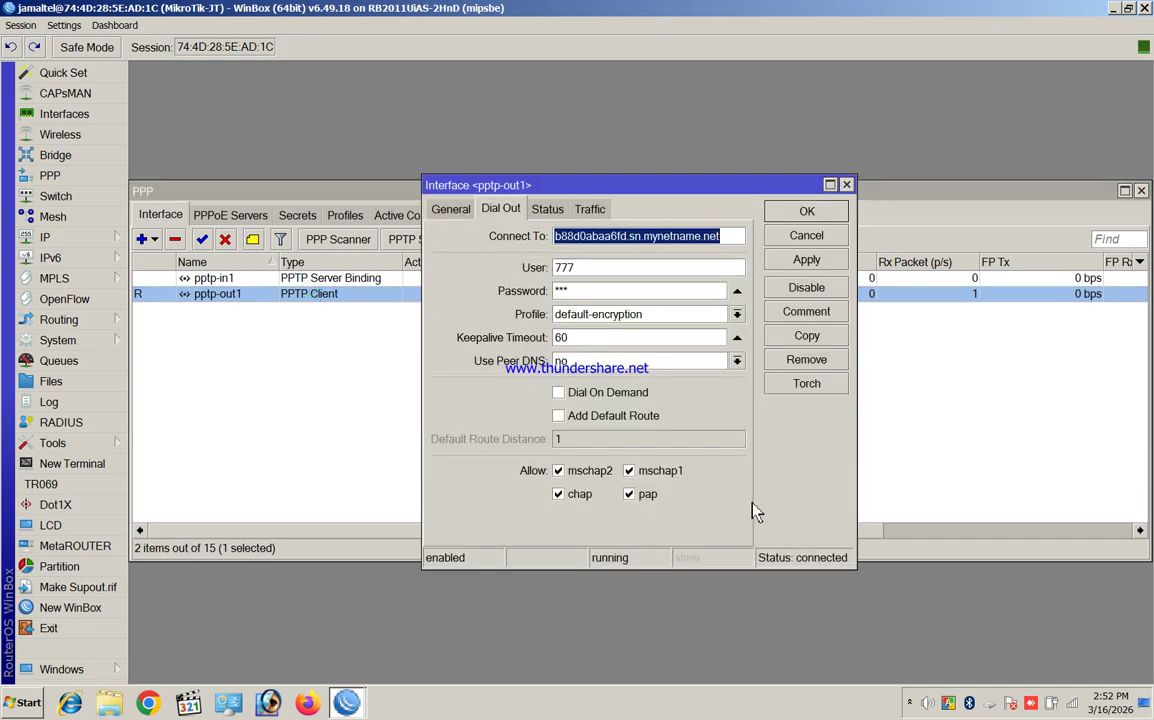
pyautogui.click(548, 211)
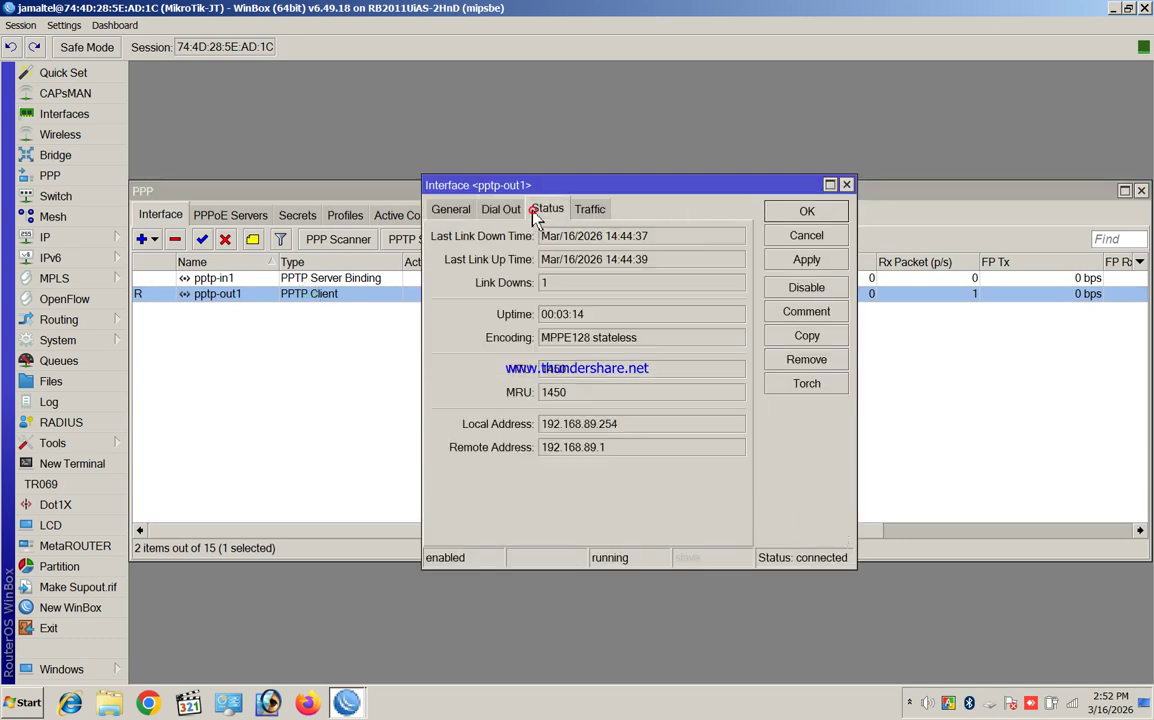
pyautogui.click(847, 185)
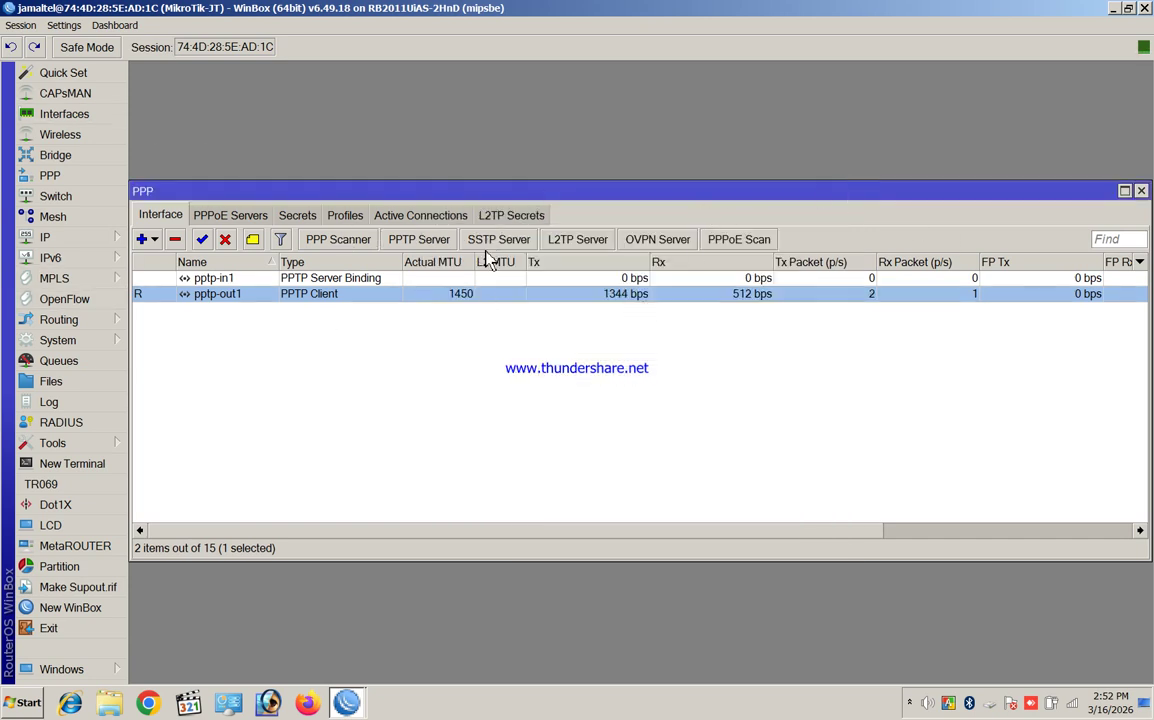
# Step: Examine the status and traffic statistics of pptp-out1, and close the interface and PPP windows
pyautogui.doubleClick(368, 299)
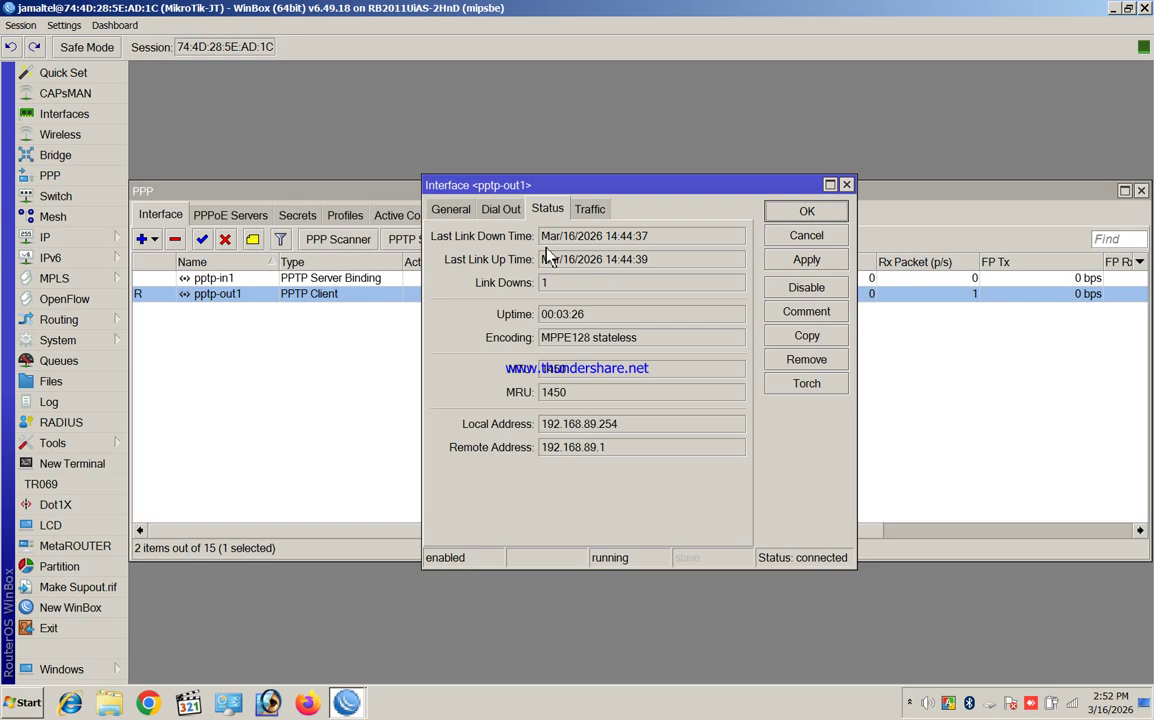
pyautogui.click(588, 209)
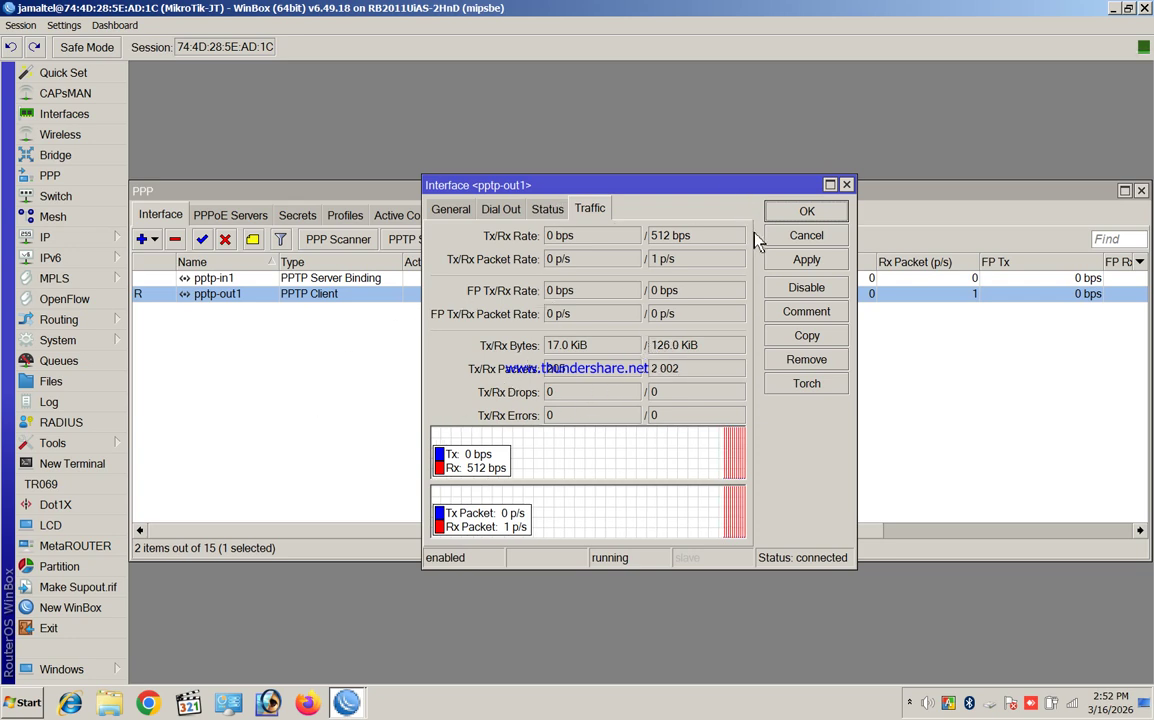
pyautogui.click(846, 186)
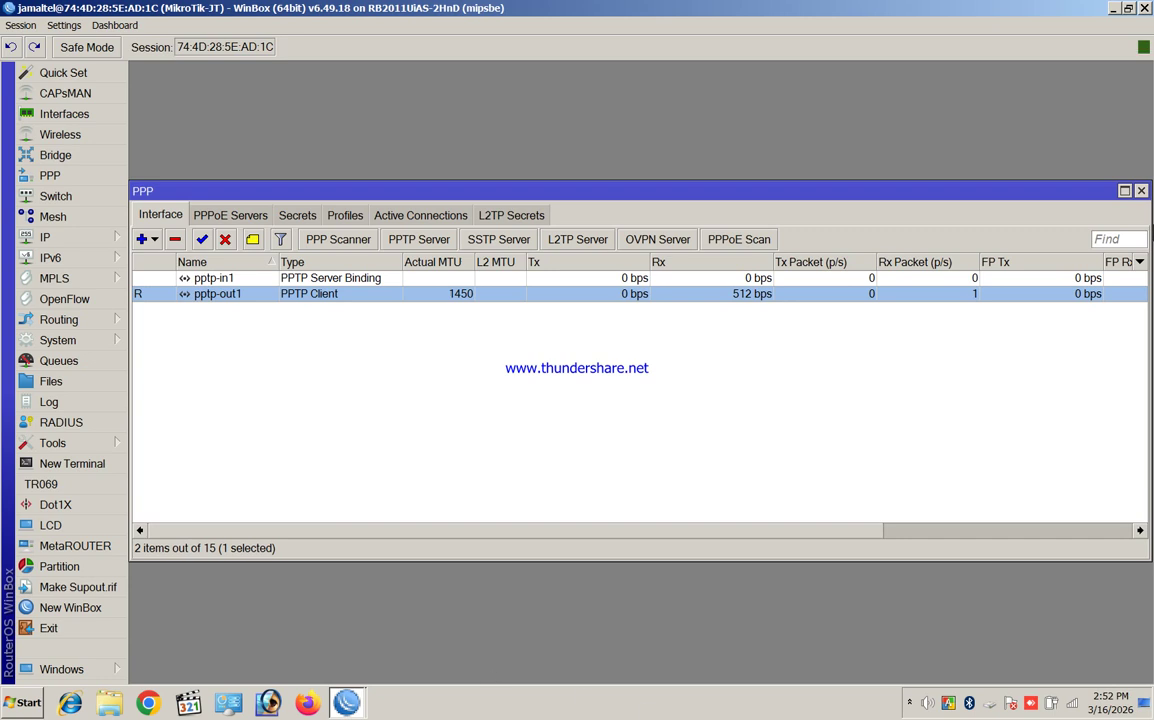
pyautogui.click(1141, 190)
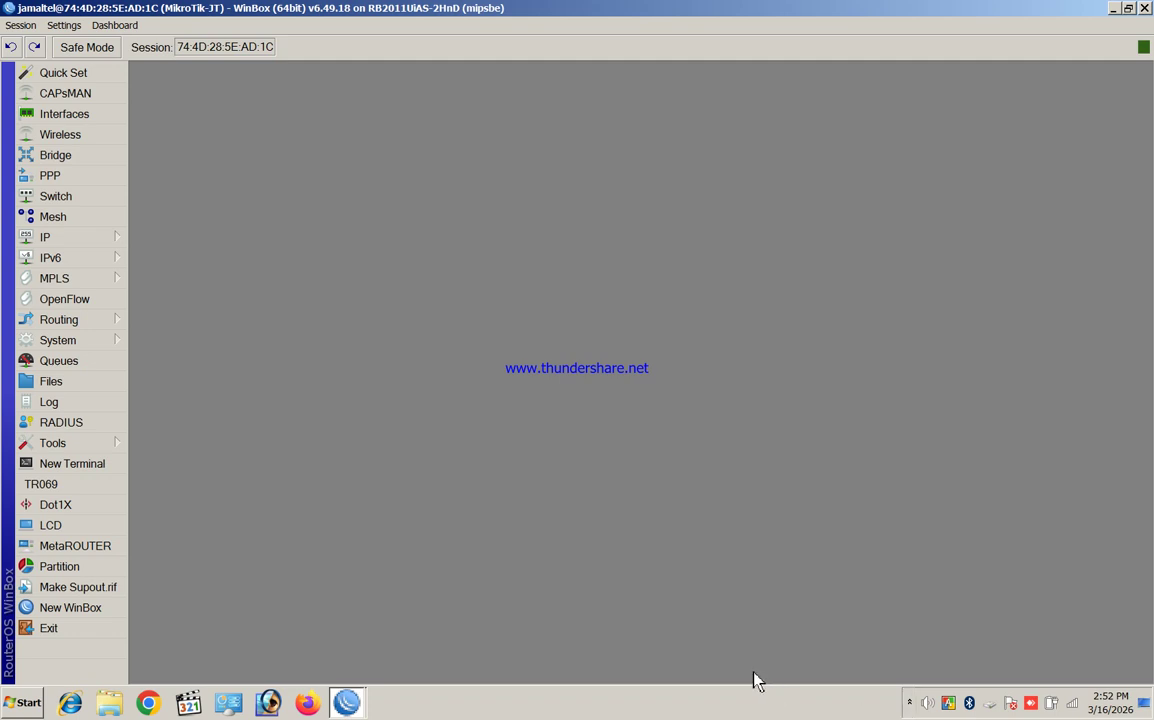
pyautogui.click(909, 703)
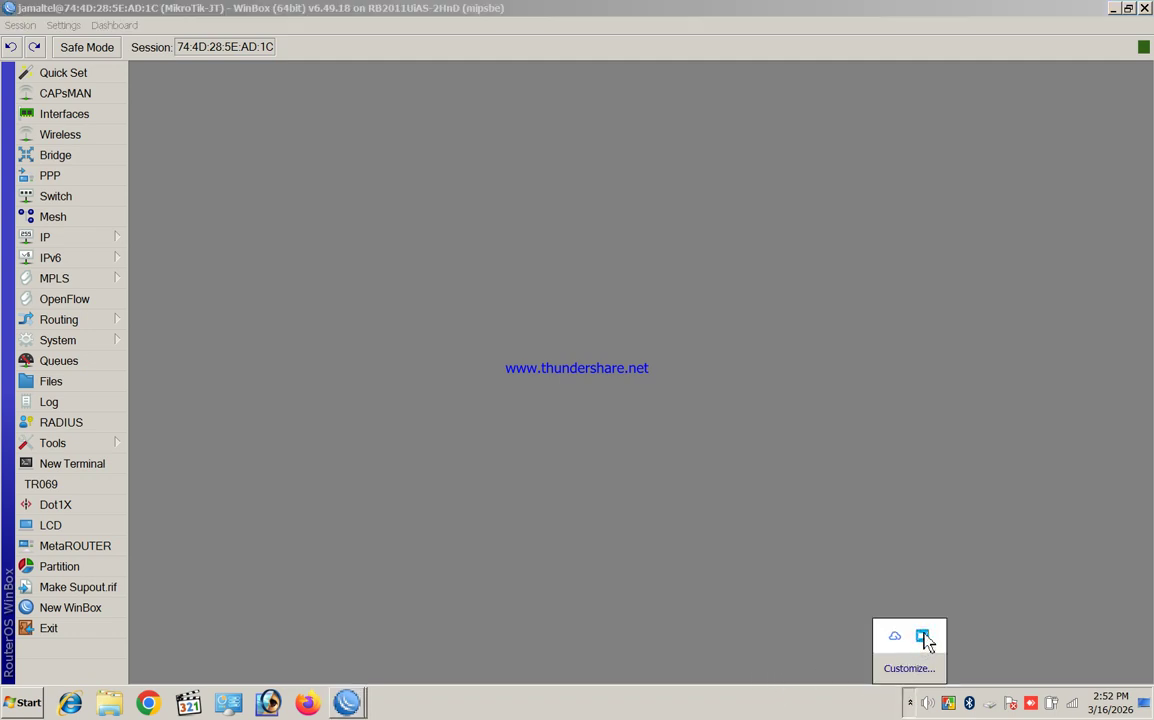
pyautogui.click(923, 637)
pyautogui.click(643, 445)
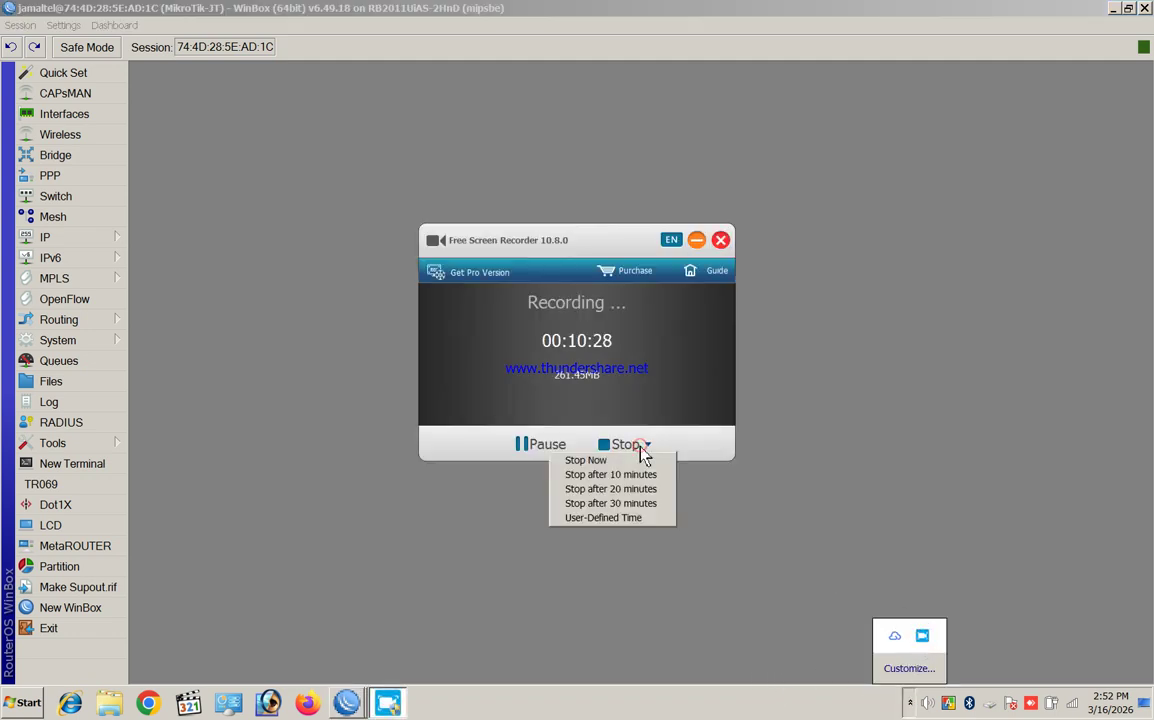